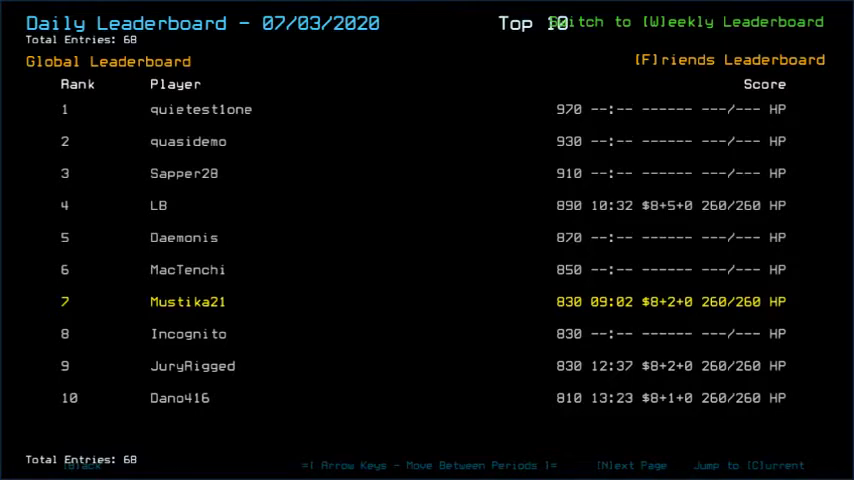
Step: Browse the previous and current daily leaderboards, then show Friends rankings, with the player 7th at 830
key("Left")
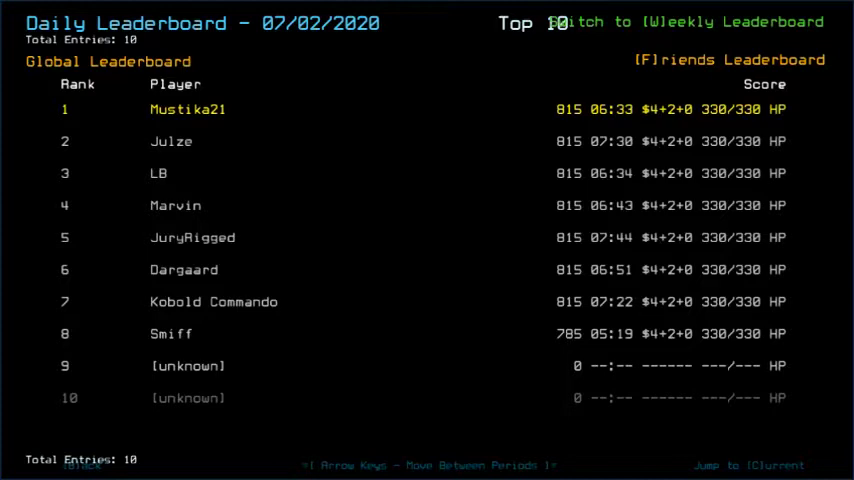
key("Right")
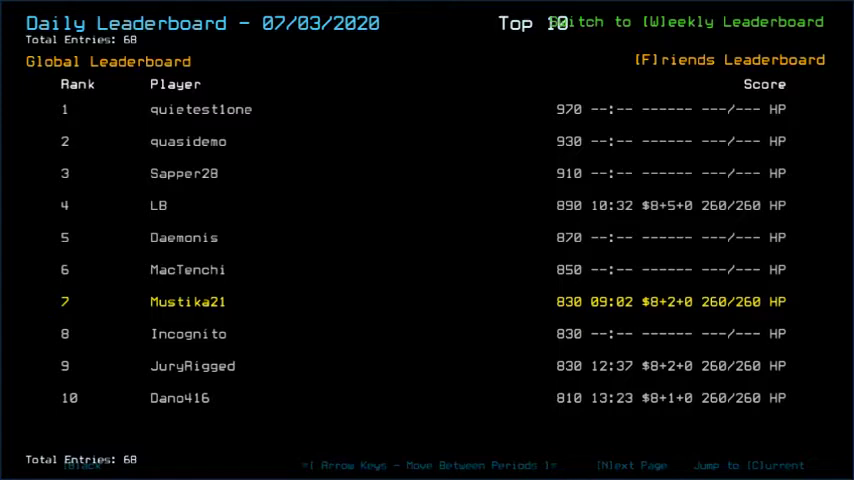
key("f")
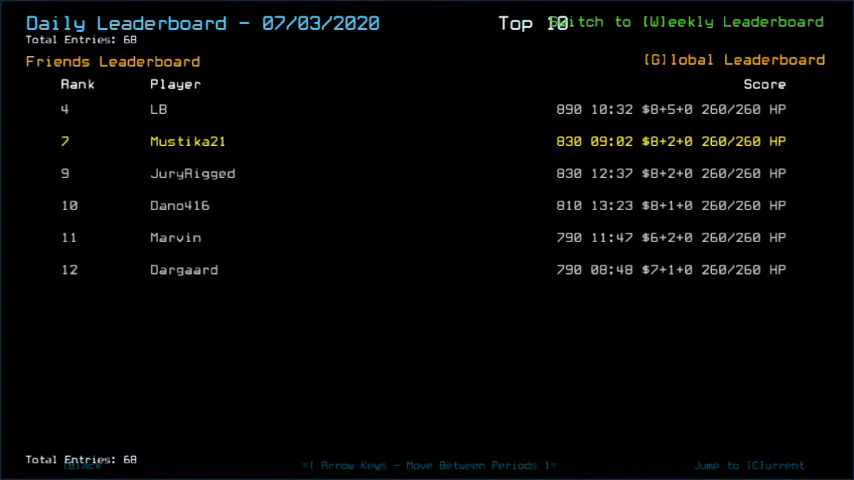
Step: Leave the leaderboards, start the daily challenge, and pan the ship map to reveal room r14
key("b")
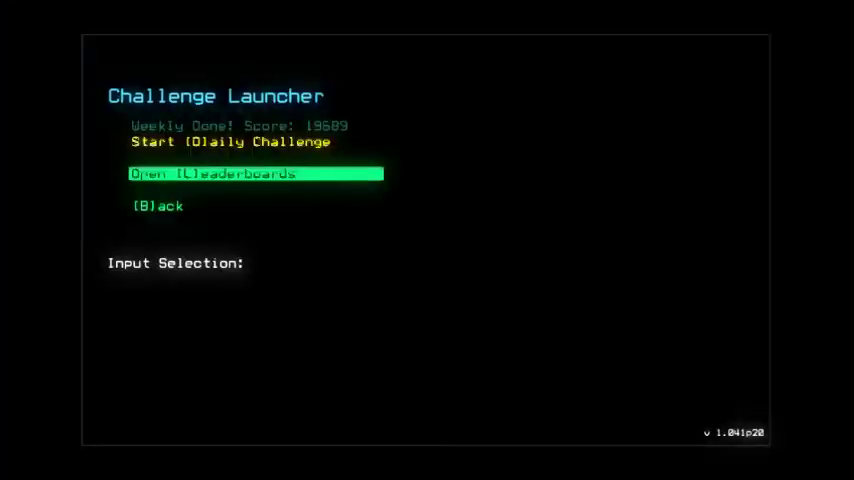
key("d")
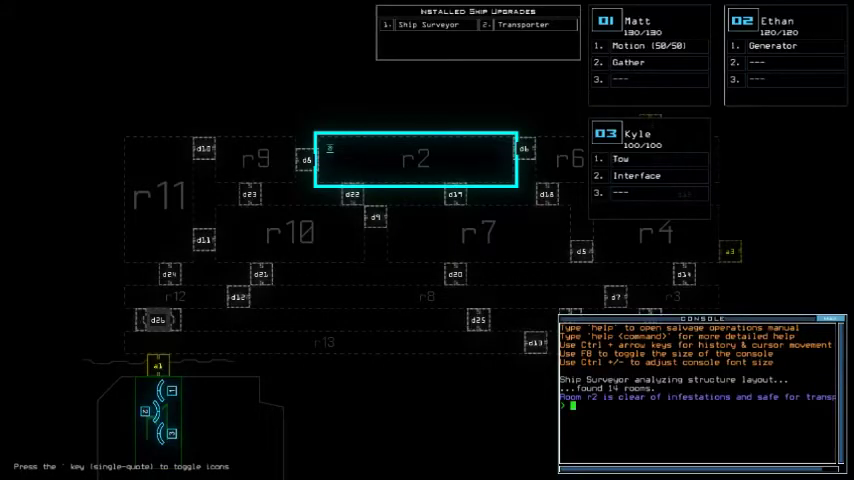
key("Right")
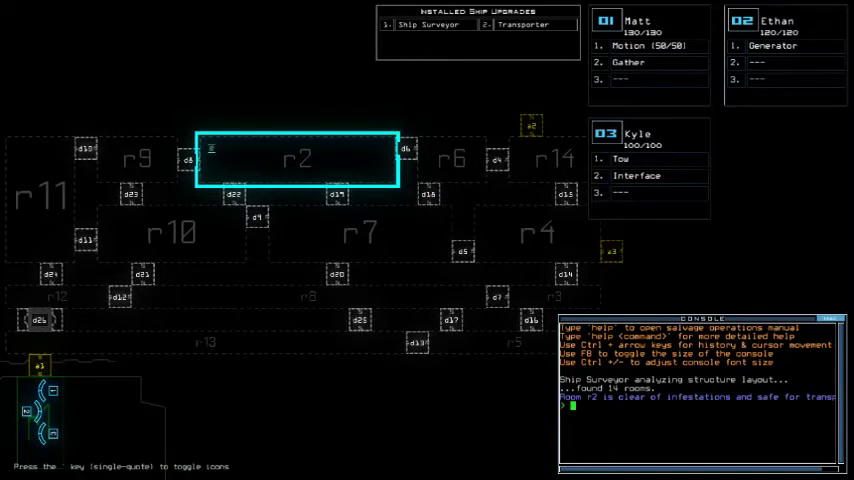
Step: Set Graphical Clutter to Few, leave Quality at Medium, and resume on the ship map
key("Escape")
key("o")
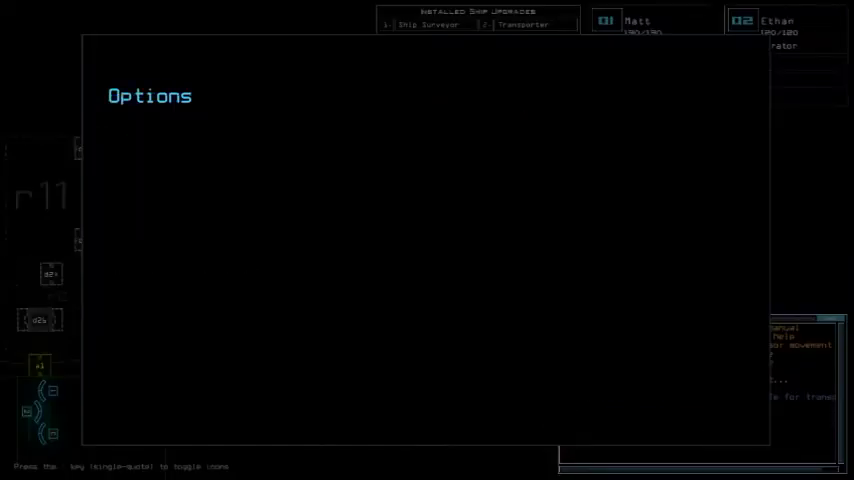
key("g")
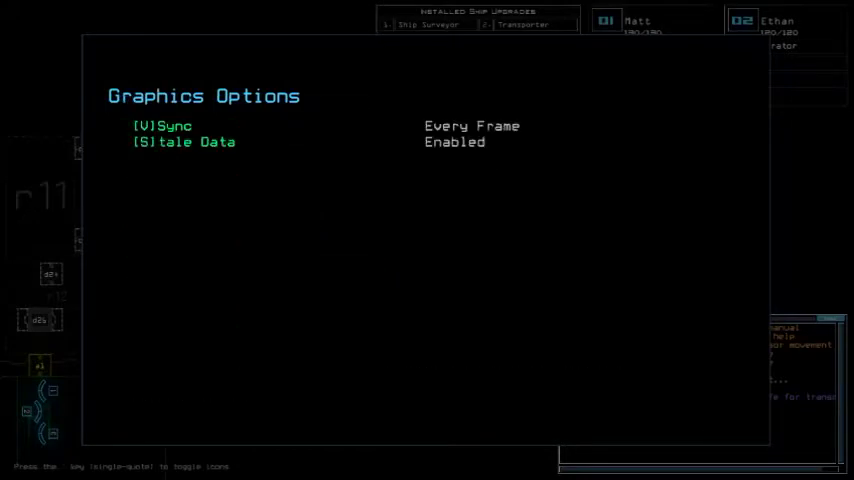
key("q")
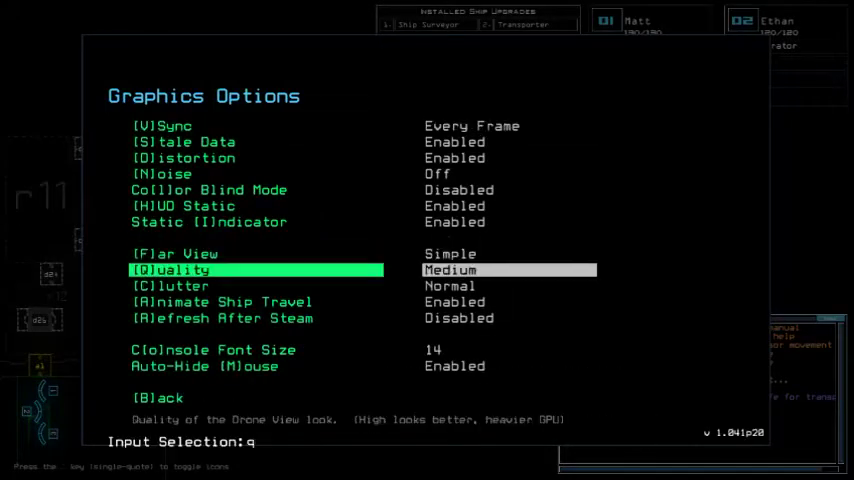
key("c")
key("b")
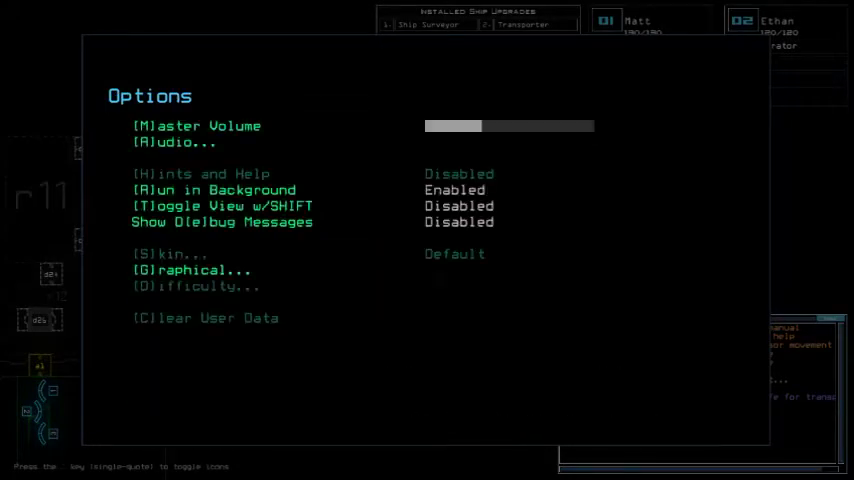
key("b")
type("b")
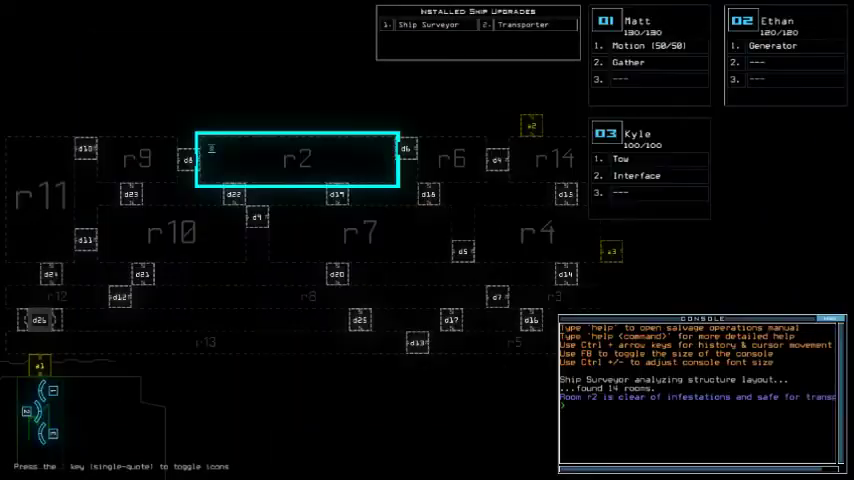
type("status")
Step: Run a derelict status report and move the Motion module to drone Kyle
key("Return")
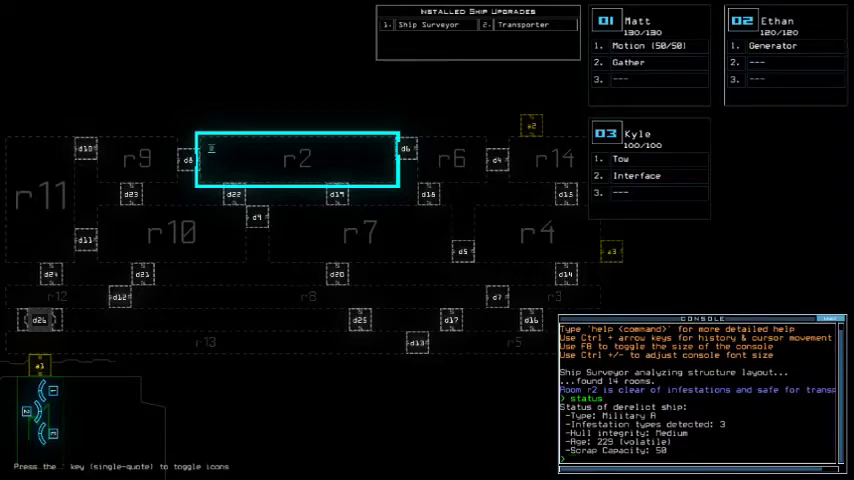
type("3")
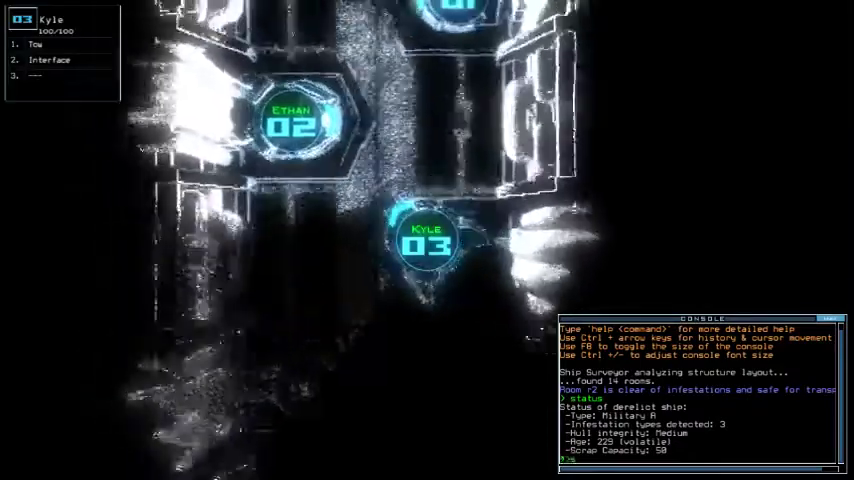
type("wap")
key("Return")
key("Escape")
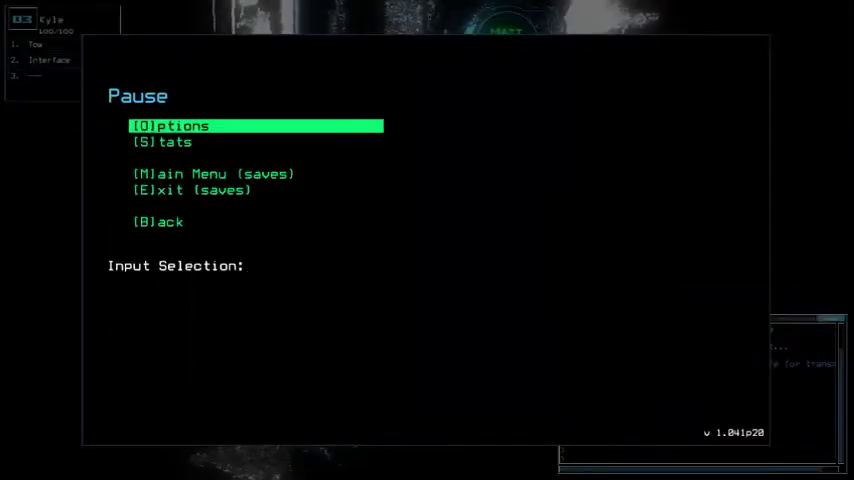
key("Escape")
type("swap")
key("Return")
key("Escape")
type("swa")
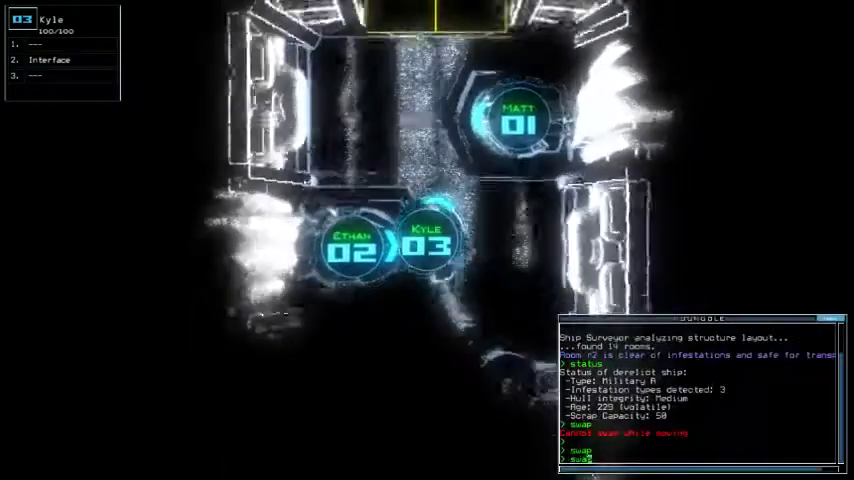
type("p")
key("Return")
key("Return")
key("Escape")
type("al")
key("Return")
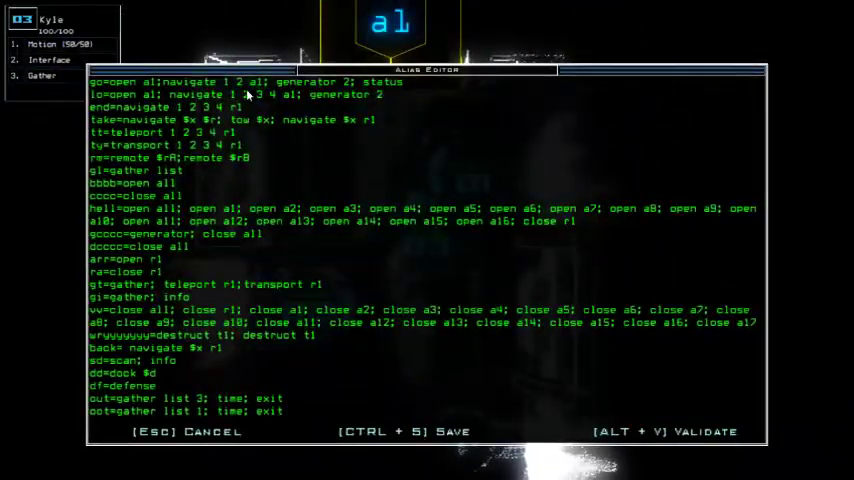
Step: Change the first alias from 'navigate 1 2 a1' to '2 3' and redock at airlock a3
key("BackSpace")
key("BackSpace")
key("BackSpace")
type("2 3")
key("ctrl+s")
key("Tab")
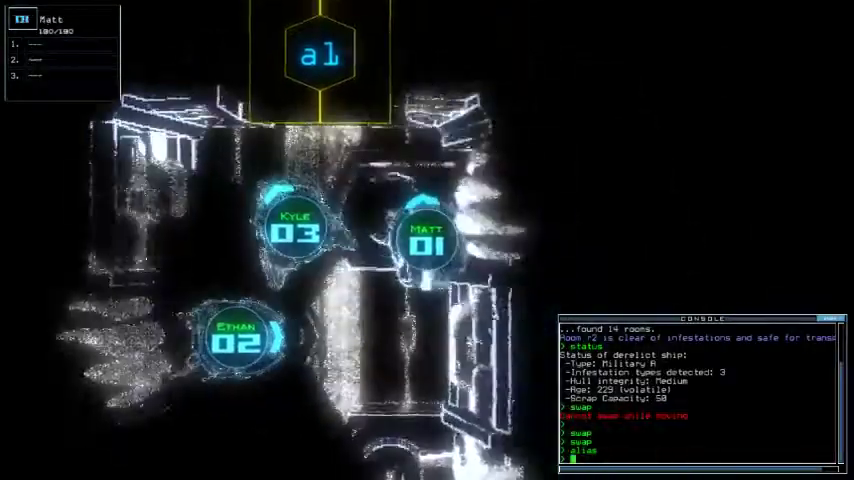
key("Tab")
key("Tab")
type("dd a3")
key("Return")
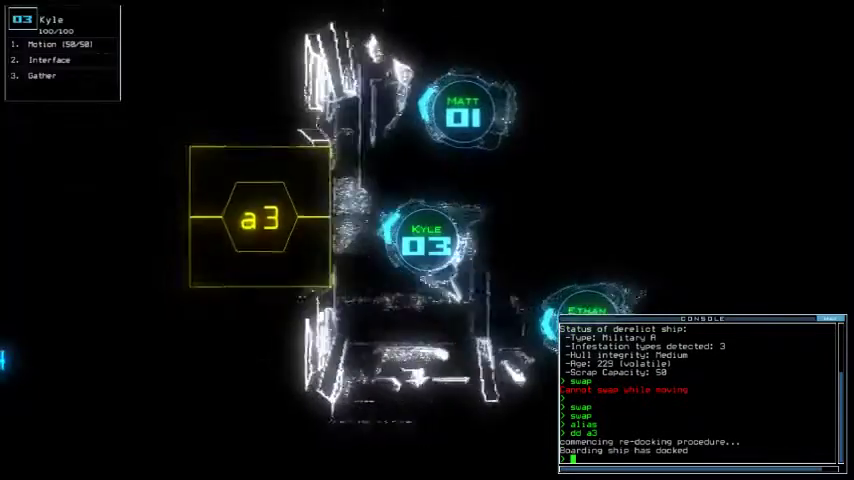
type("motion")
Step: Scan for motion, redock at airlock a2 then a3, and open all doors to r1 with arr
key("Return")
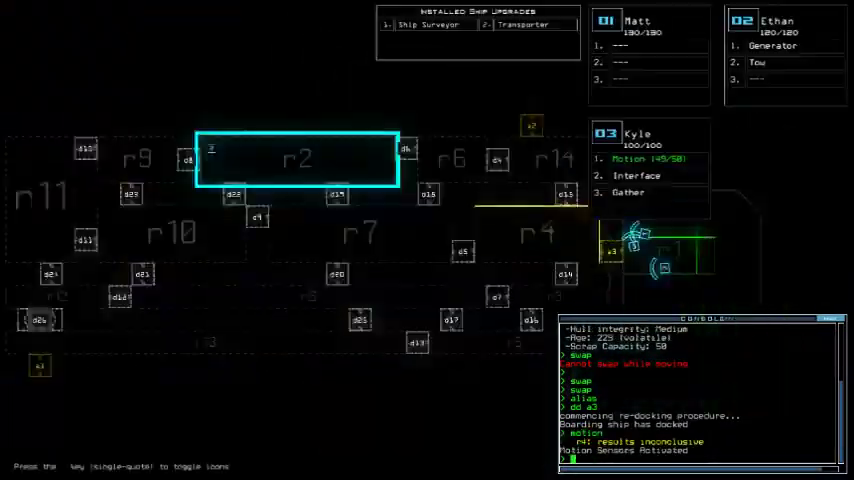
type("dd a2")
key("Return")
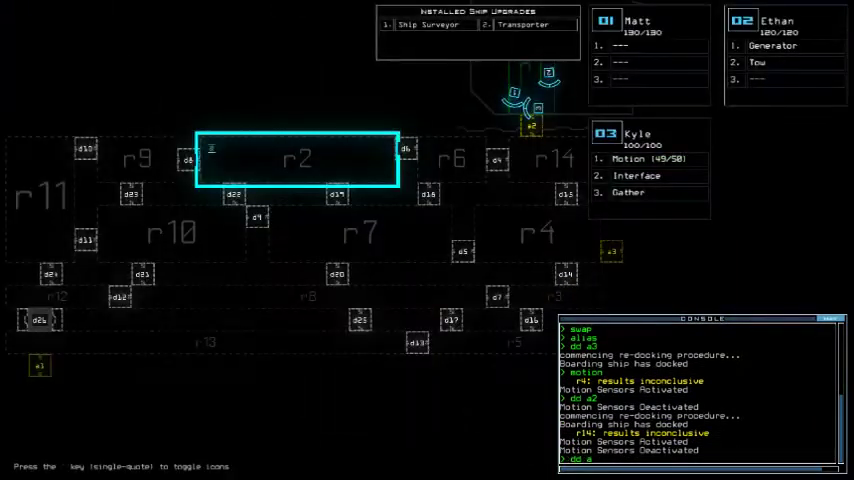
type("dd a3")
key("Return")
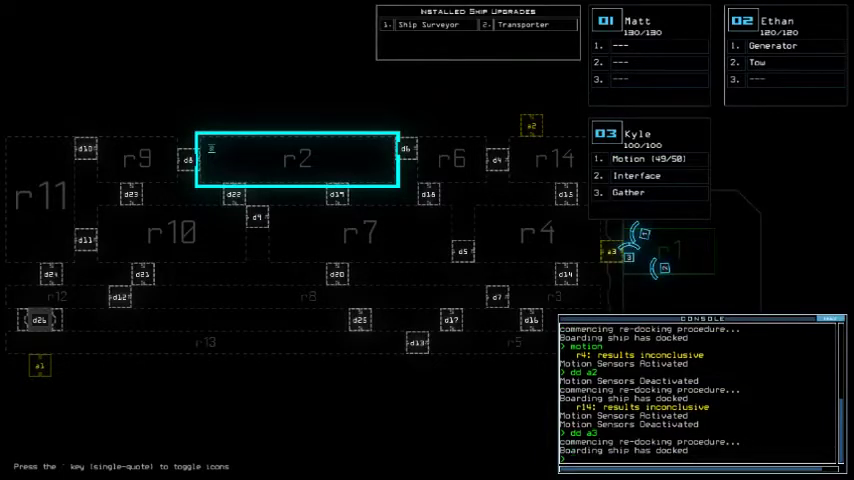
type("ar")
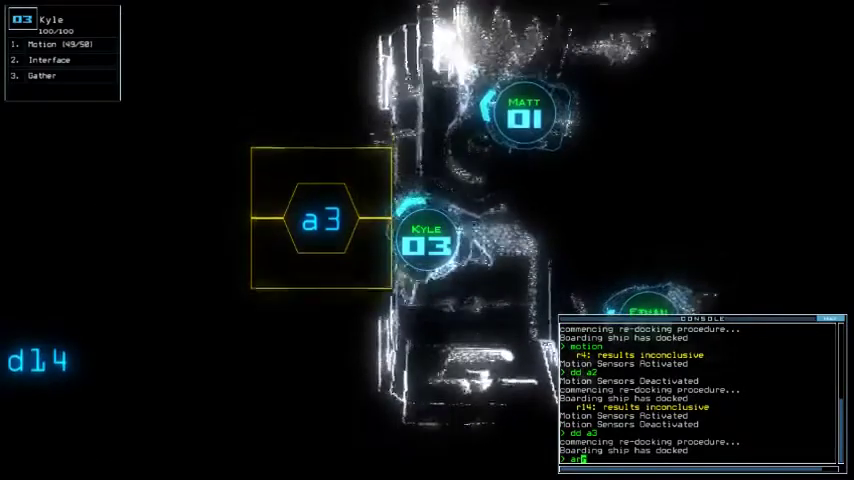
type("r")
key("Return")
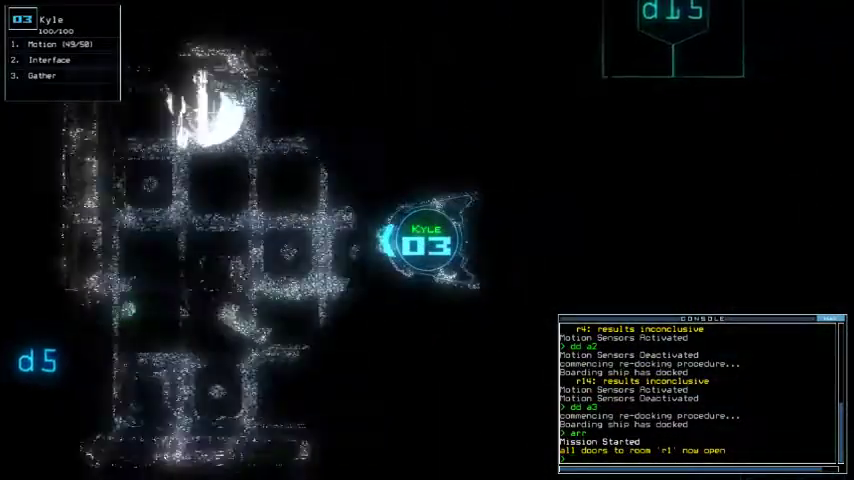
type("transport ")
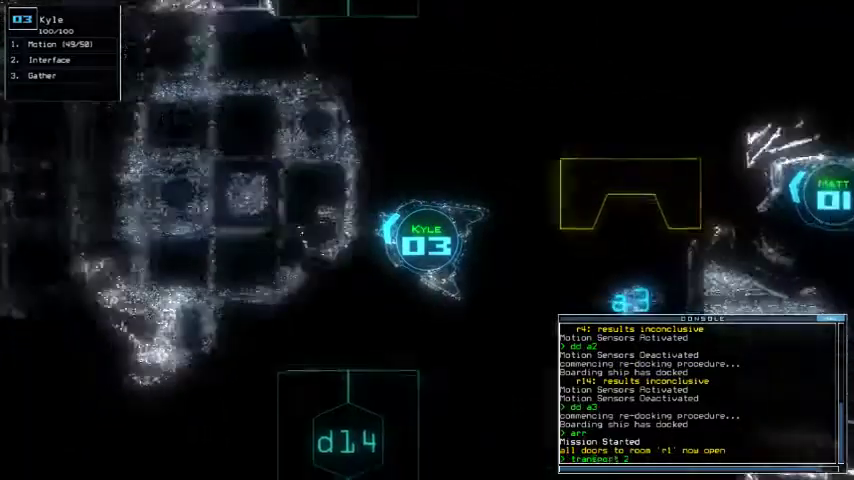
type("2 3 r2")
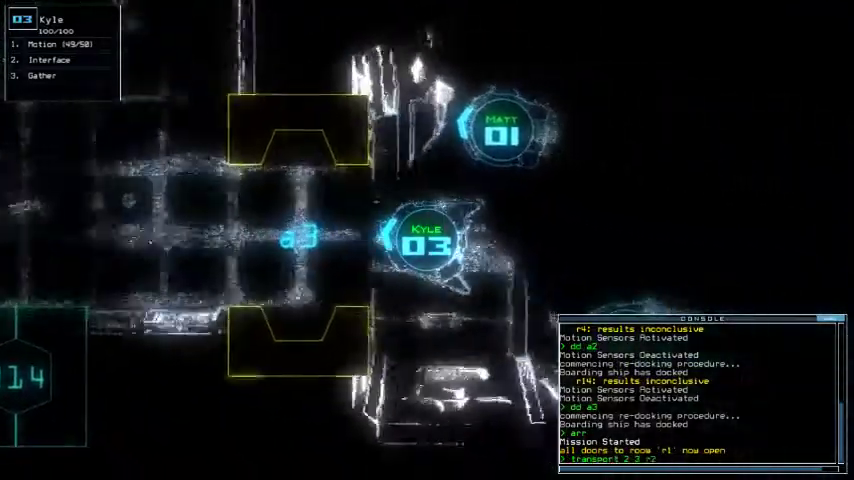
Step: Transport drones 2 and 3 into r2, power its generator, and tow the Ship Surveyor
key("Return")
type("ddnerator 2")
key("Return")
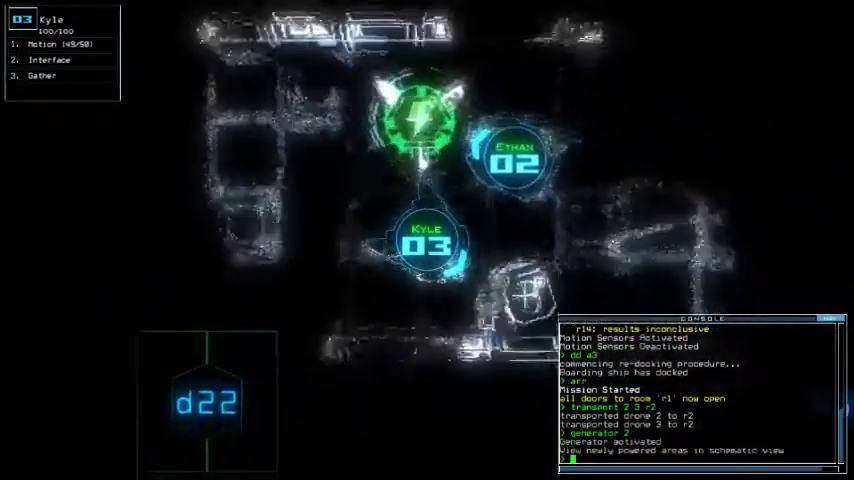
key("Tab")
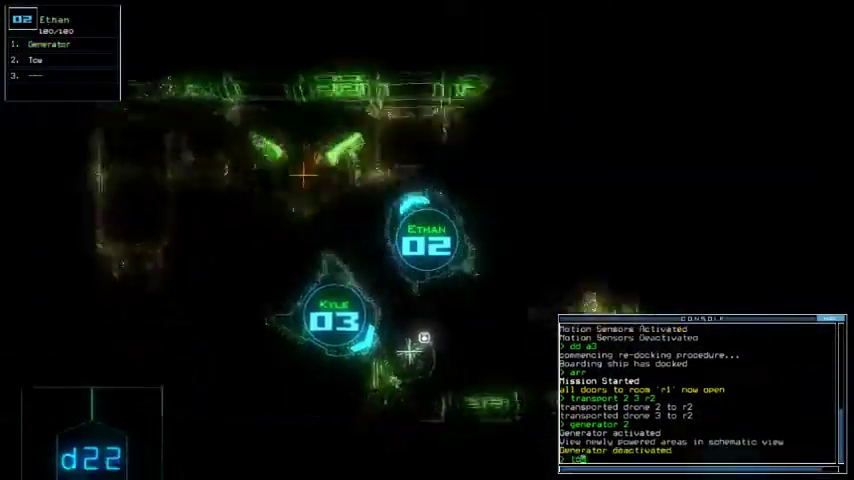
type("ow")
key("Return")
type("g")
key("Return")
type("motion")
Step: Run a motion scan with Kyle, detecting motion in r9, and open door d22
key("Return")
type("3motion")
key("Return")
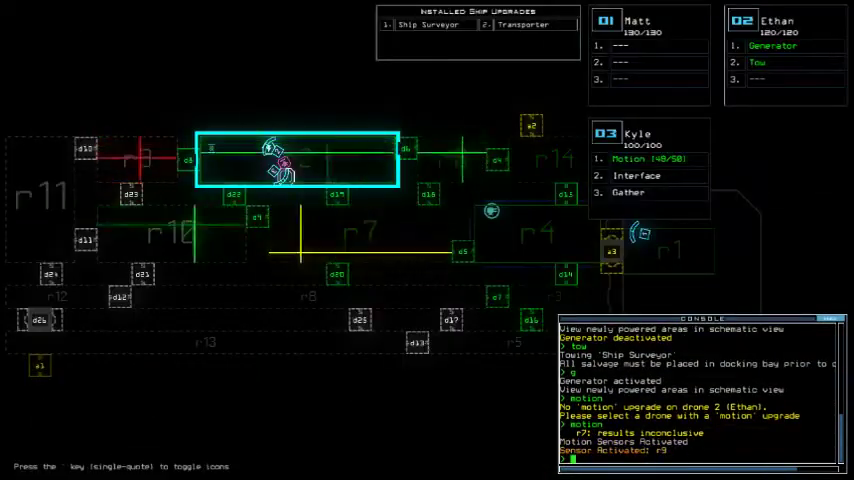
key("Tab")
type("d22")
key("Return")
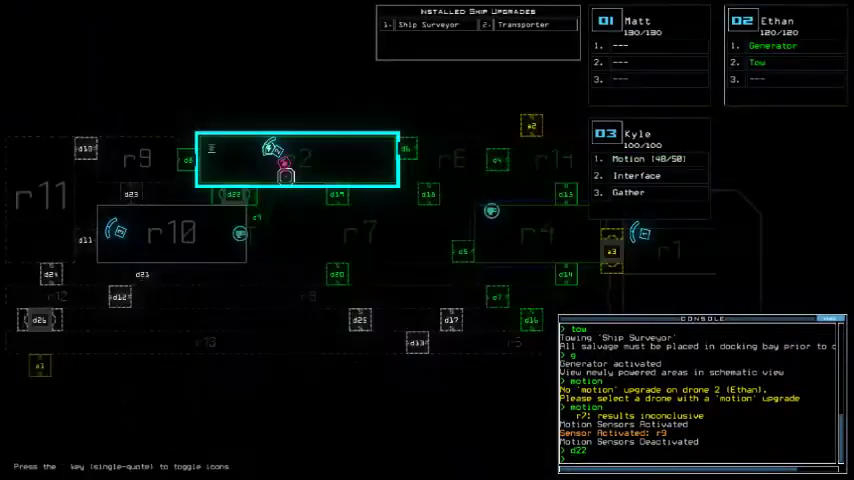
Step: Move drone 03 through doors d22 and d9 and close the two doors around it
key("3")
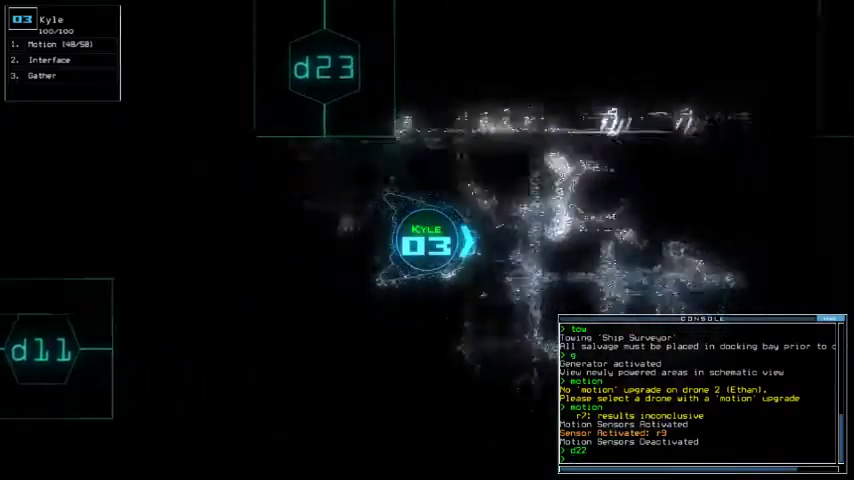
key("Tab")
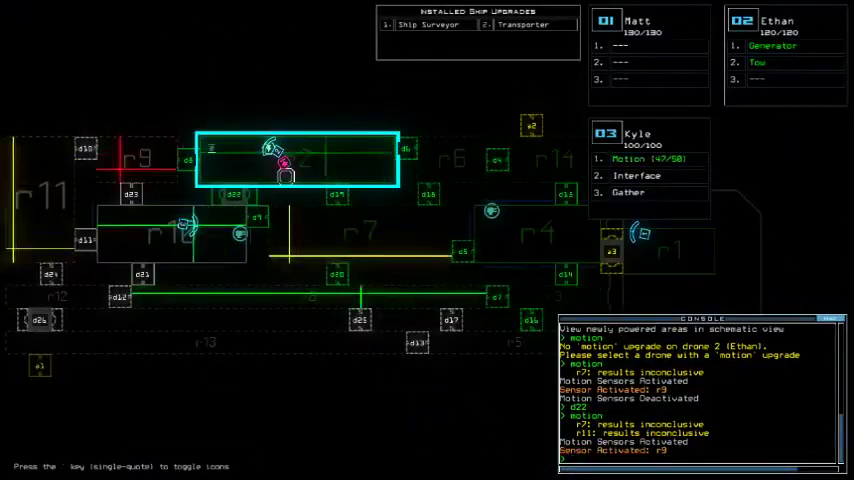
key("Tab")
type("d")
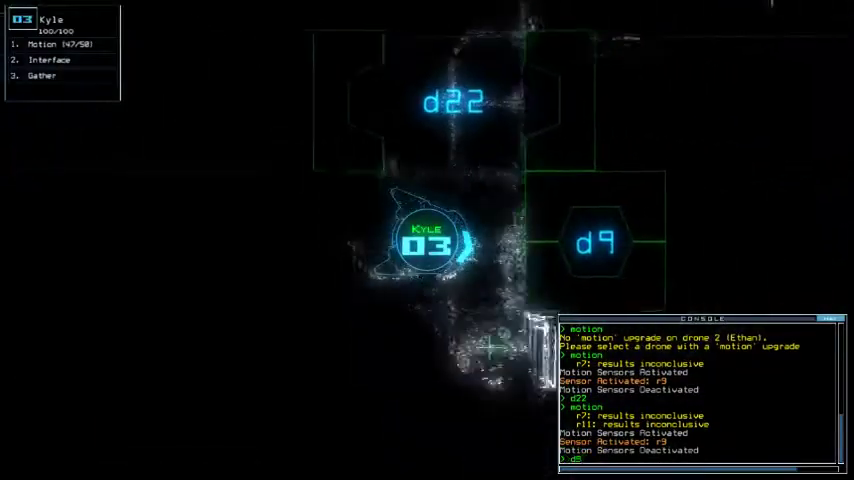
key("Tab")
key("Tab")
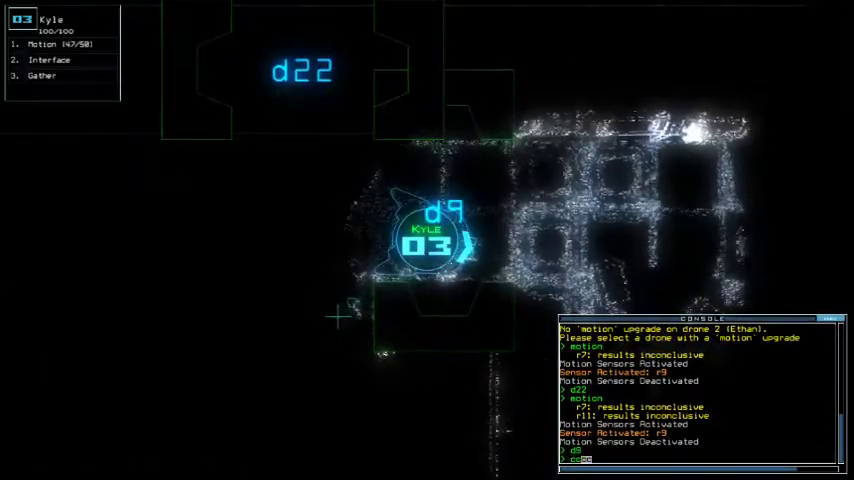
key("Tab")
key("Tab")
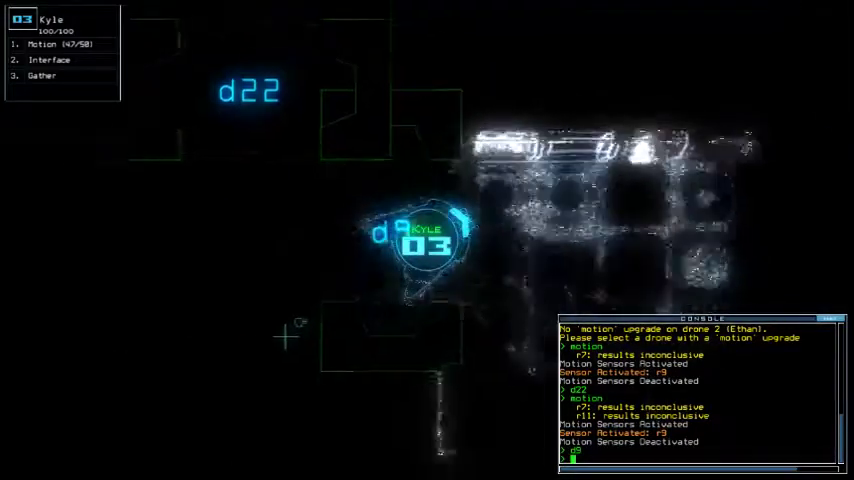
type("close")
key("Return")
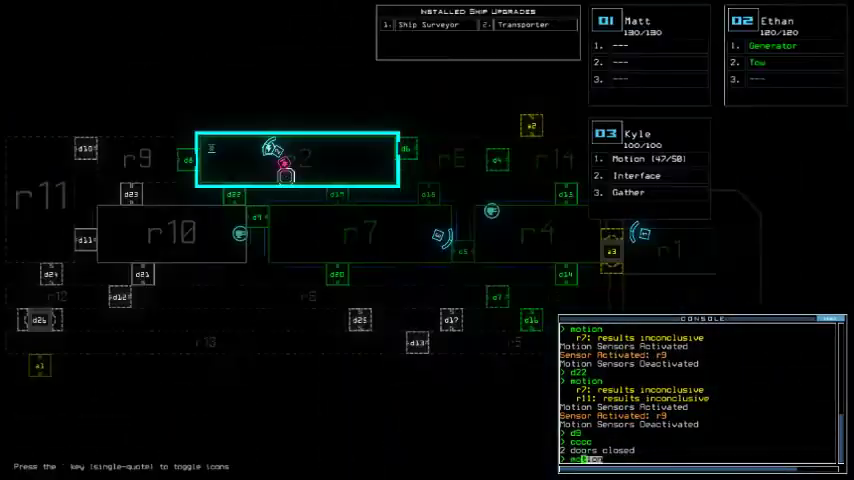
Step: Send drone 03 to door d18 and collect two pieces of scrap
key("Tab")
type("d18")
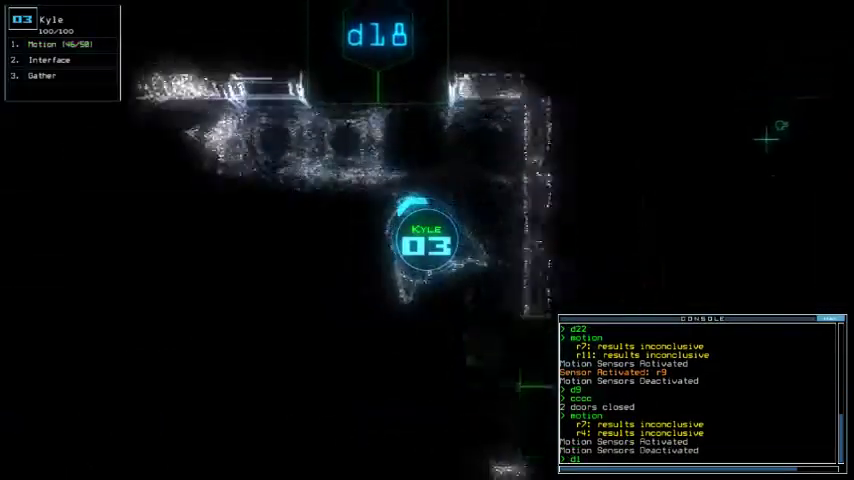
key("Return")
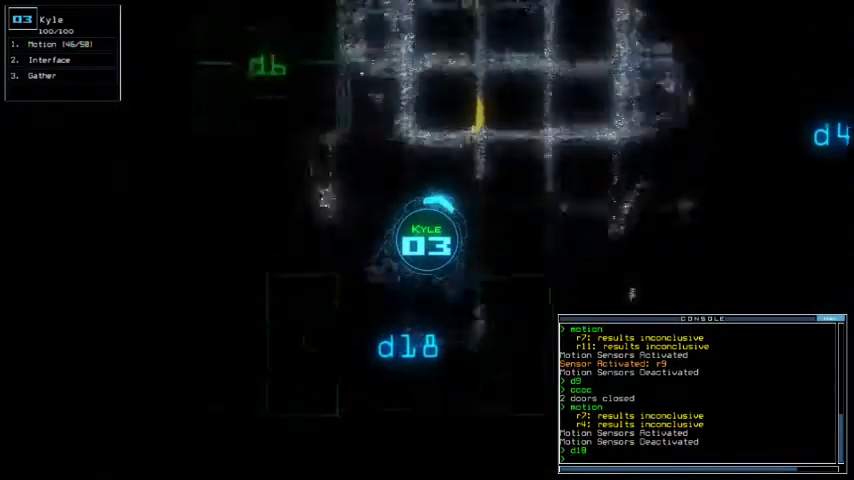
type("g")
key("Return")
type("g")
key("Return")
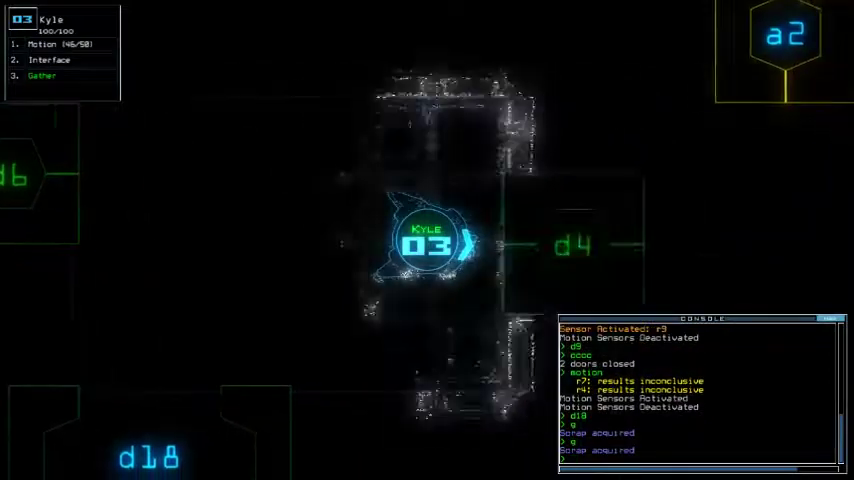
Step: Route drone 03 to door d4, back through d18, and on to door d20
key("Tab")
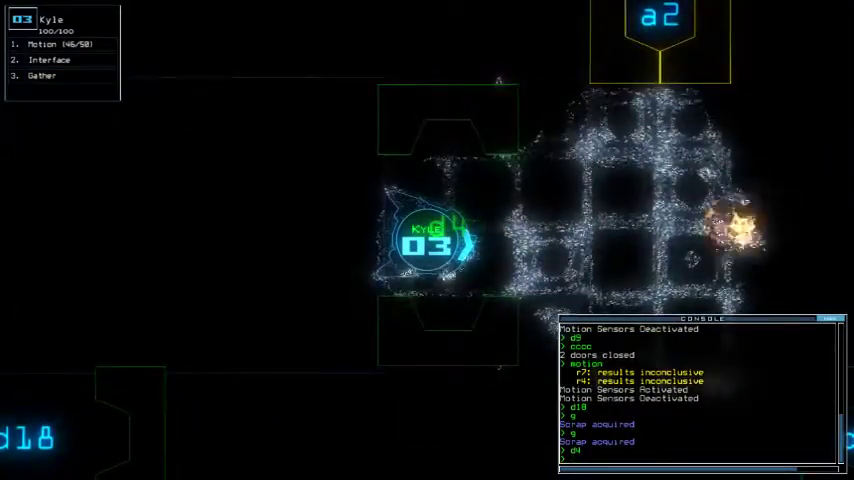
type("d4")
key("Return")
type("d")
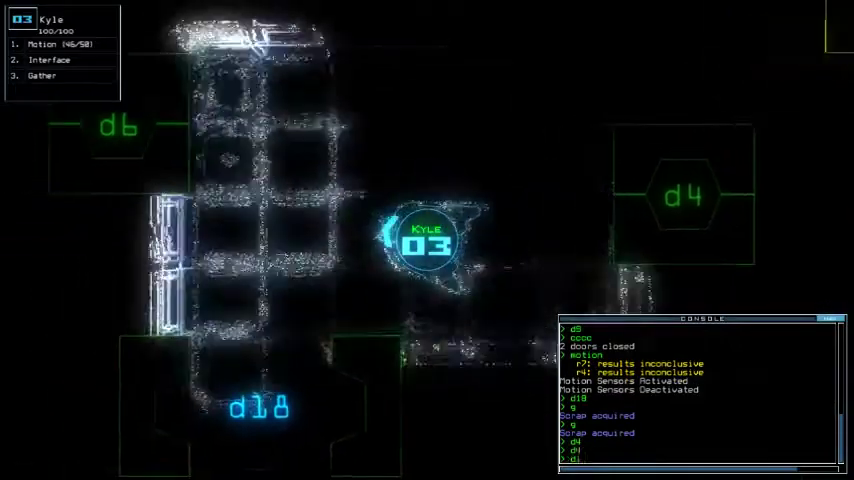
type("18")
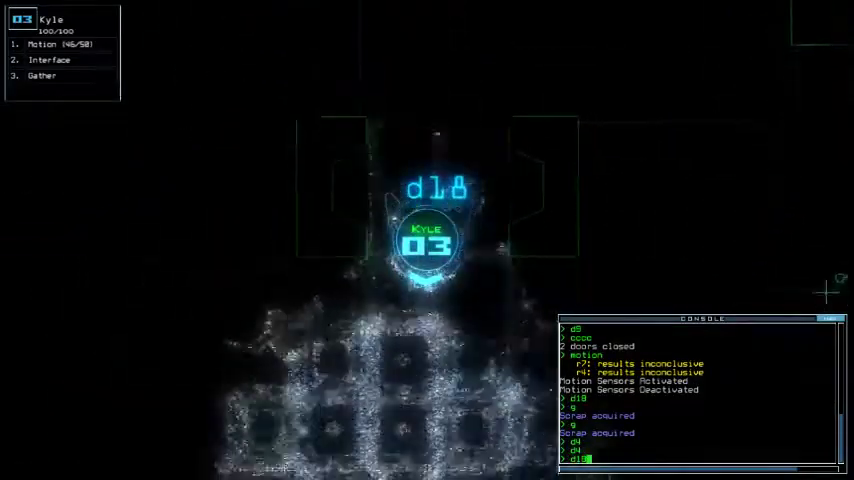
key("Return")
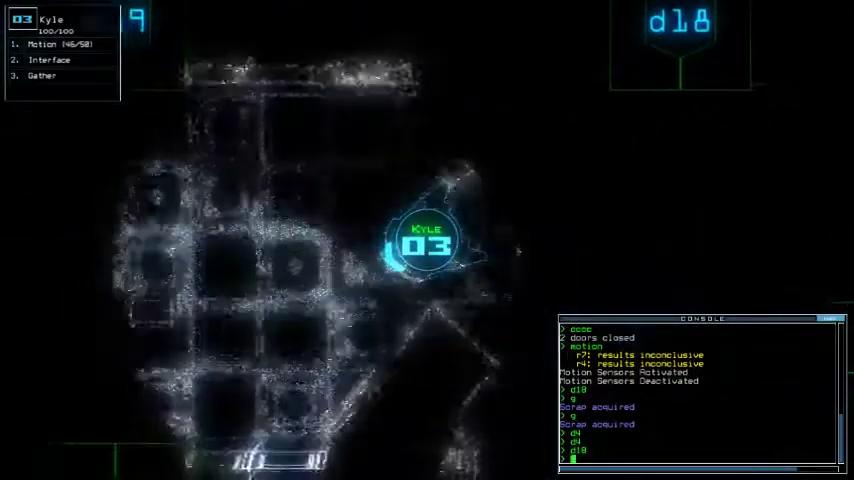
type("d20")
key("Return")
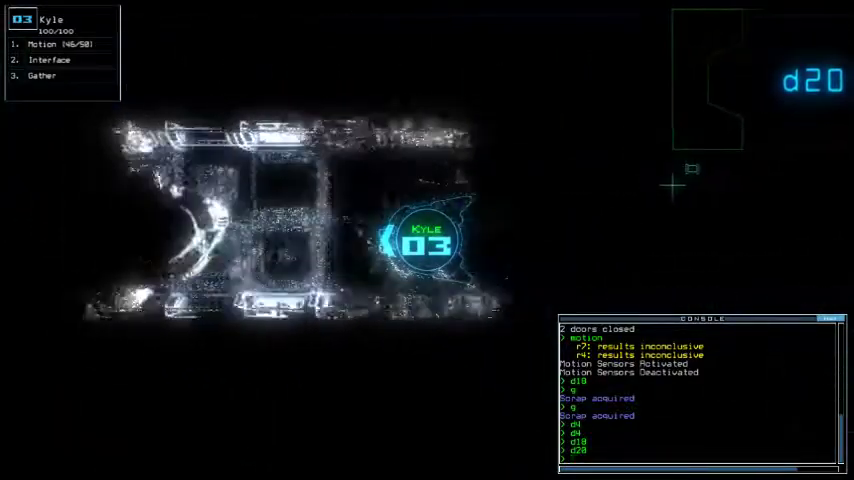
type("wap")
Step: Swap drone 03's equipment at the pickup, steer it north through d20, and send it to d19
key("Return")
key("Escape")
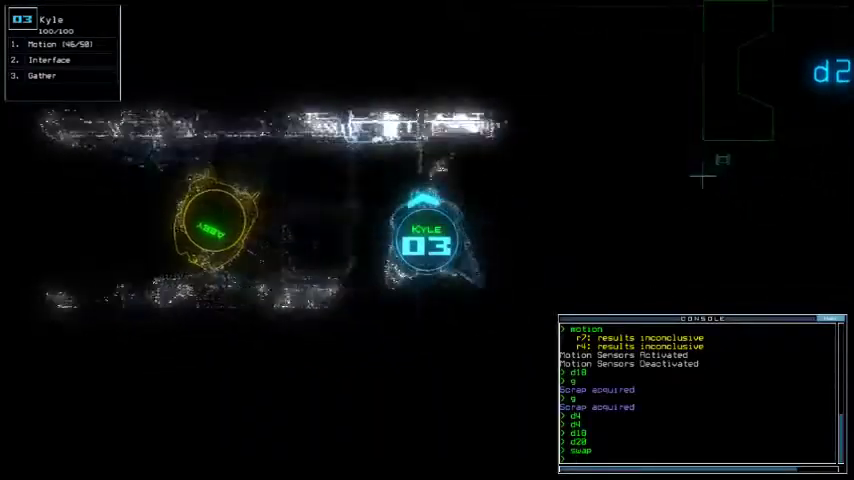
key("Right")
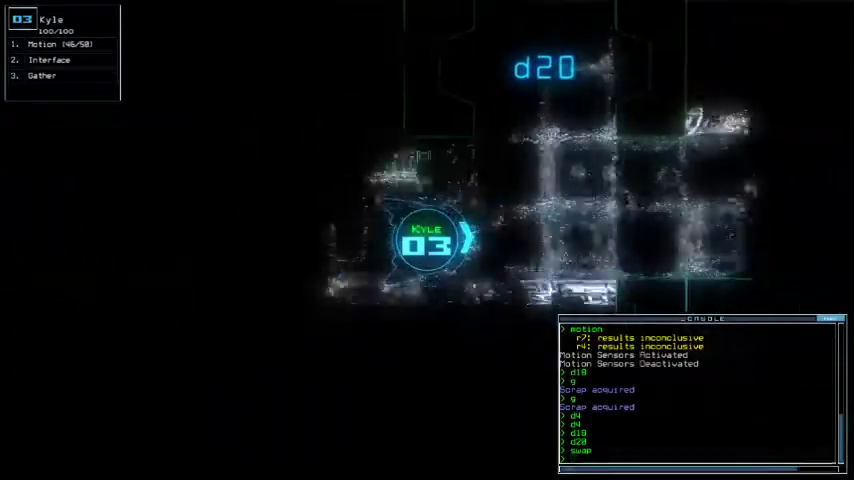
key("Up")
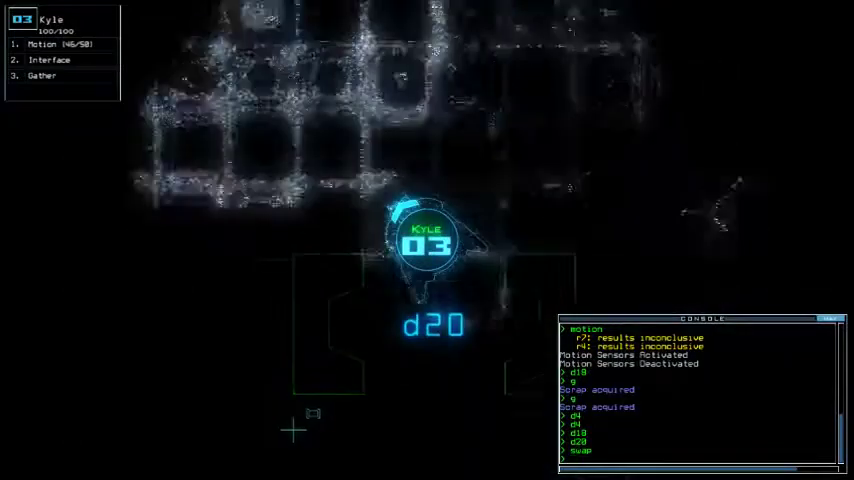
type("d1")
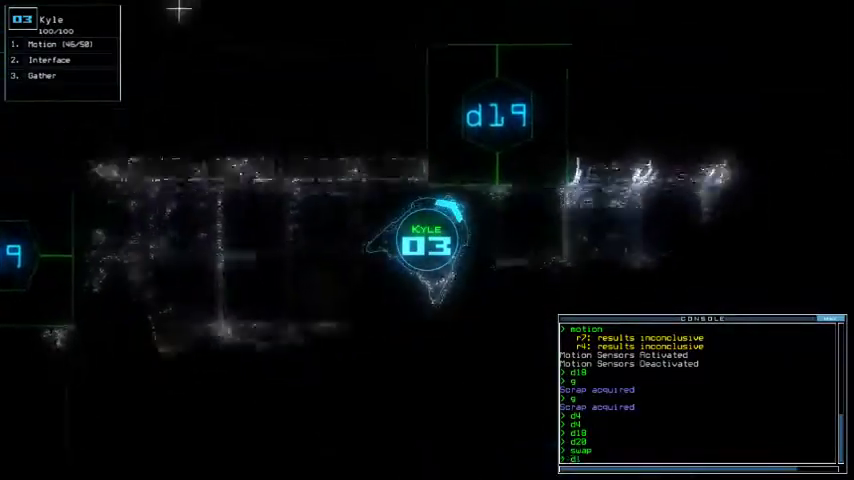
type("9")
key("Return")
type("d4")
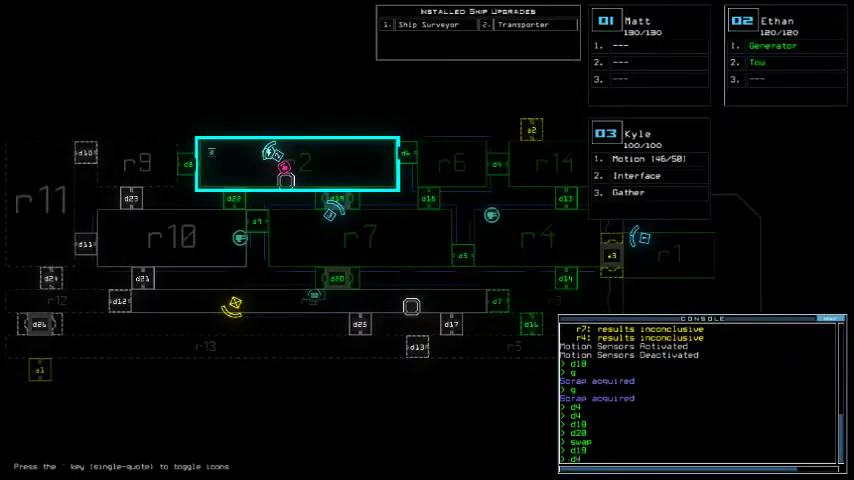
type("ty")
Step: Transport all three drones to r1 with 'ty', stop towing, and redock at airlock a1
key("Return")
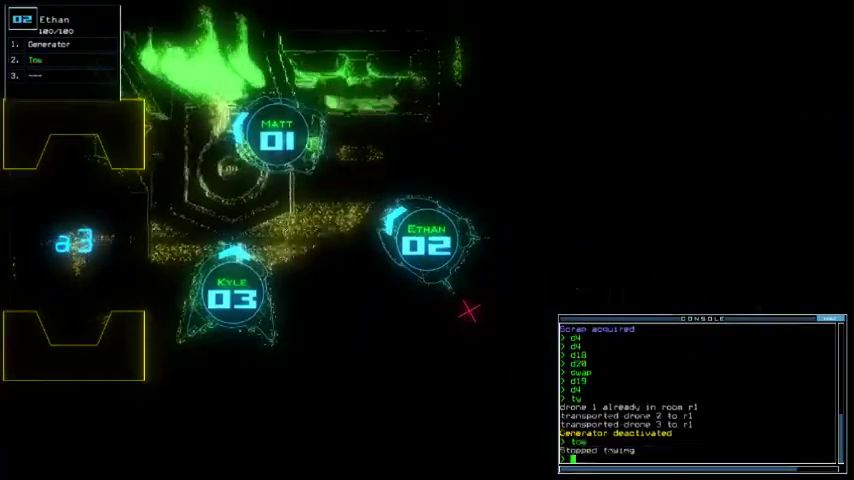
key("Tab")
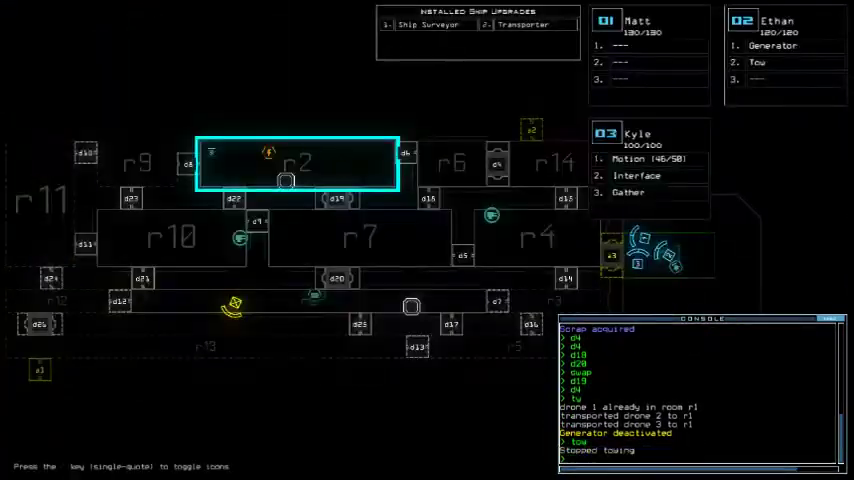
key("Tab")
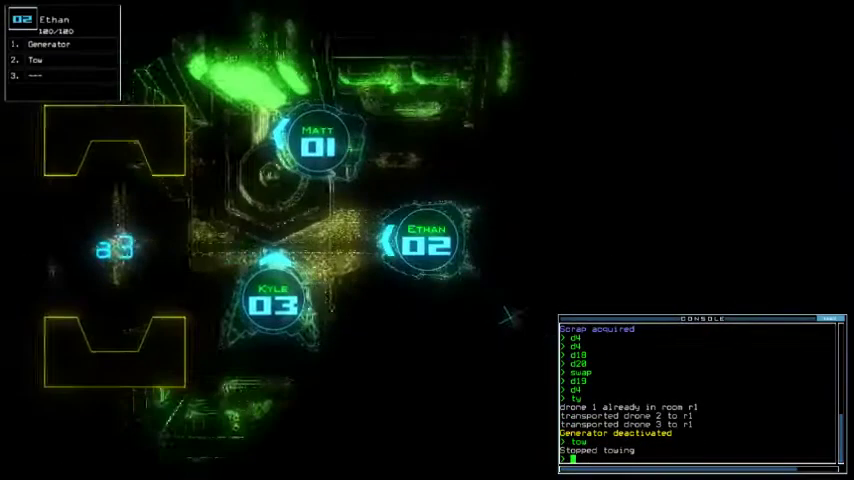
key("Tab")
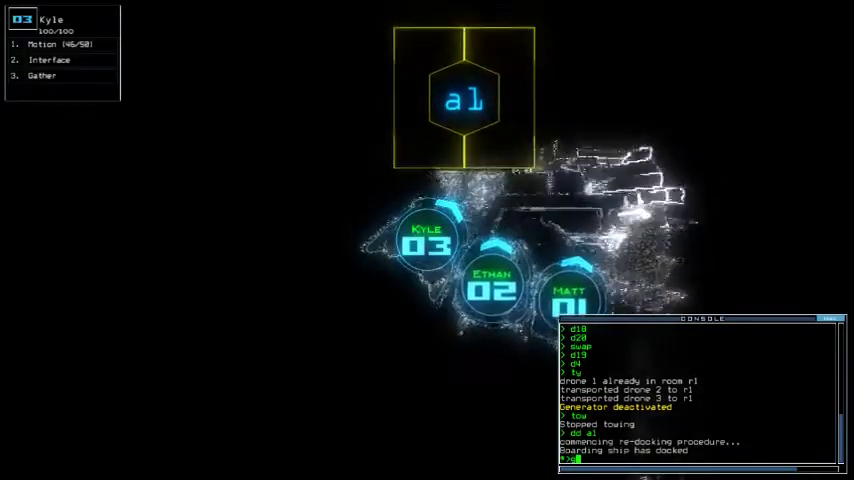
type("o")
Step: Send drones 2 and 3 into r13, gather four pieces of scrap, and start the generator with drone 02
key("Return")
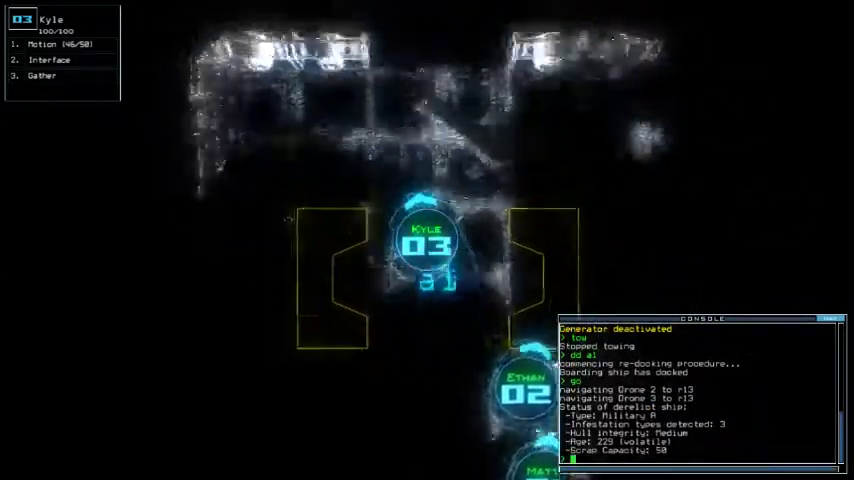
type("g")
key("Return")
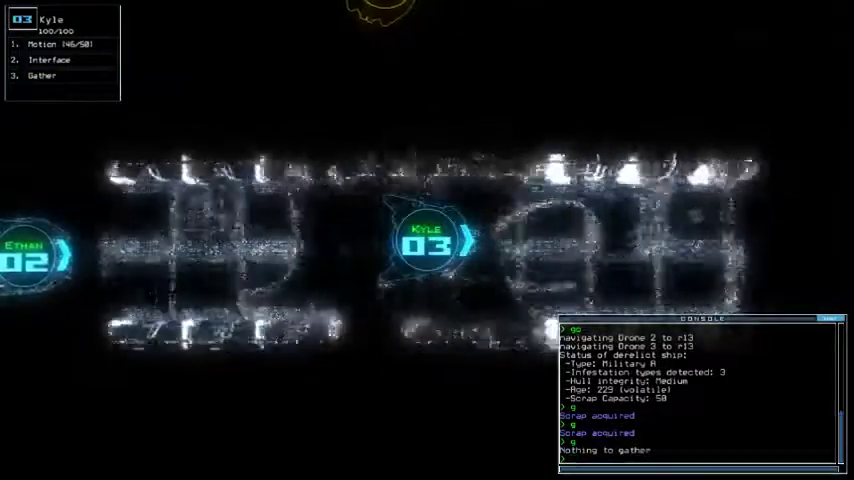
type("generator")
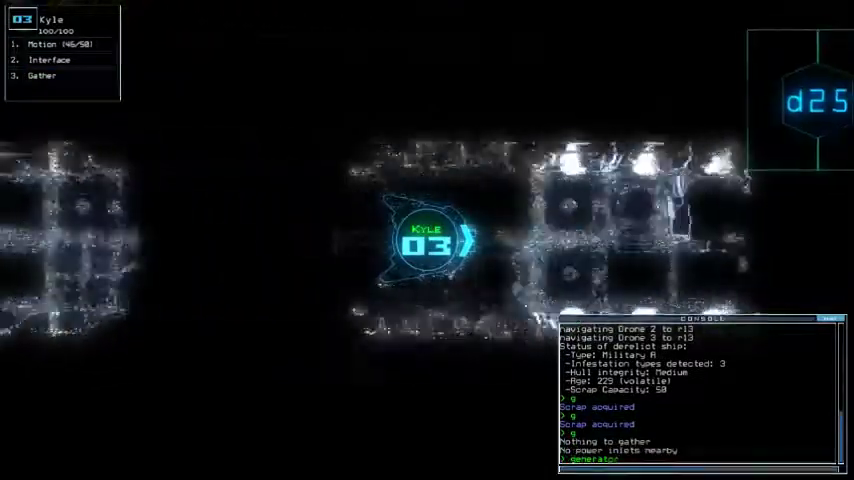
type(" 2")
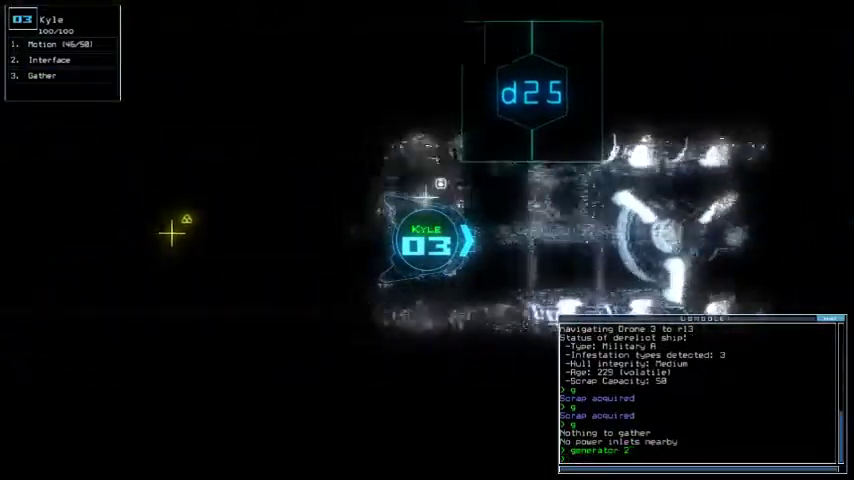
type("g")
key("Return")
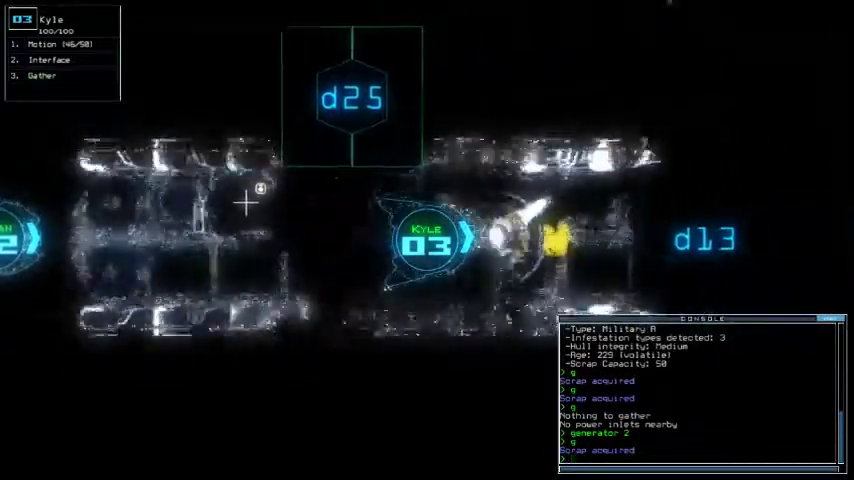
type("g")
key("Return")
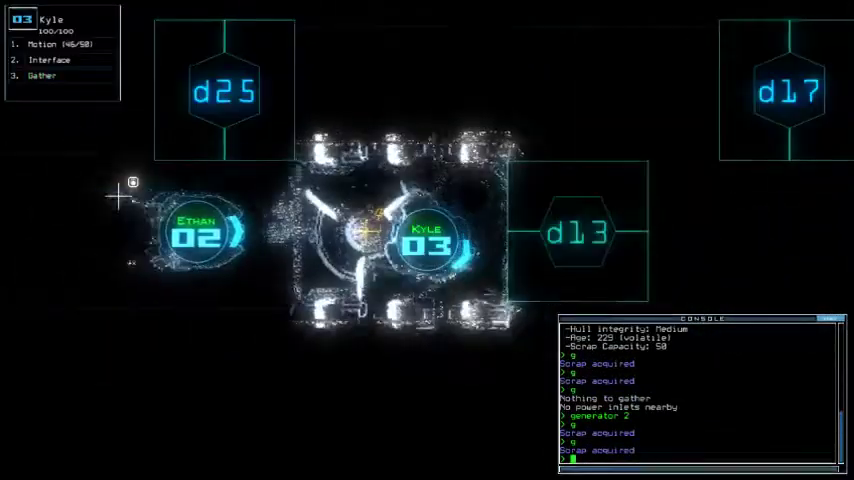
key("Tab")
key("Tab")
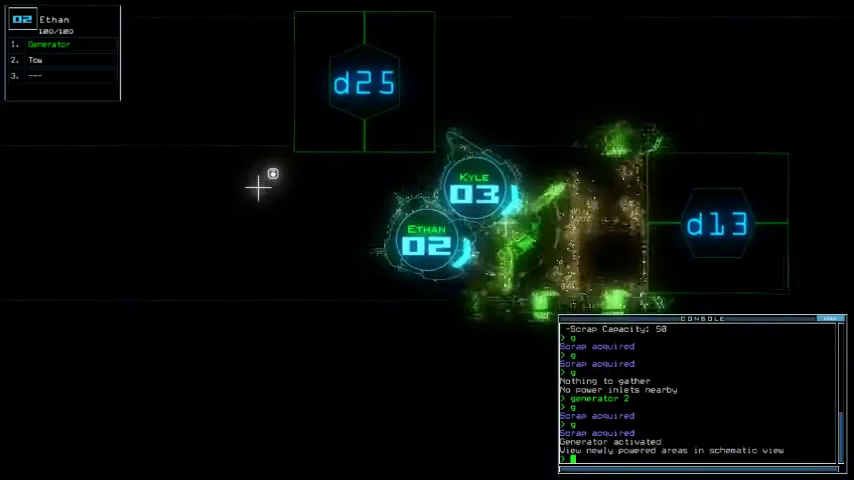
type("cccc")
Step: Close the doors near the drones with cccc and swap the Tow module onto Kyle
key("Return")
key("Return")
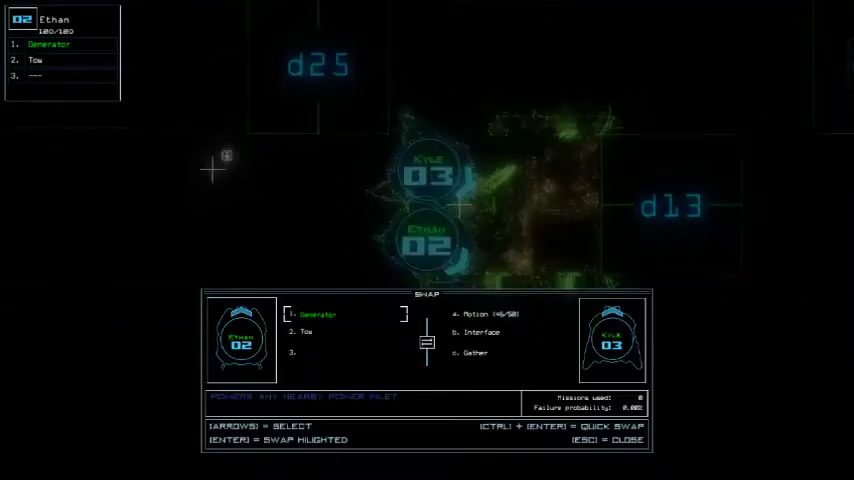
key("Return")
type("d25")
key("Return")
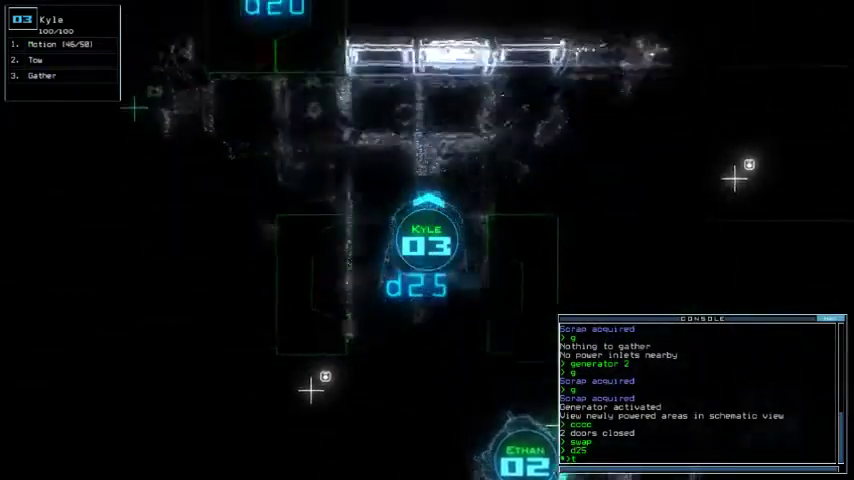
type("t")
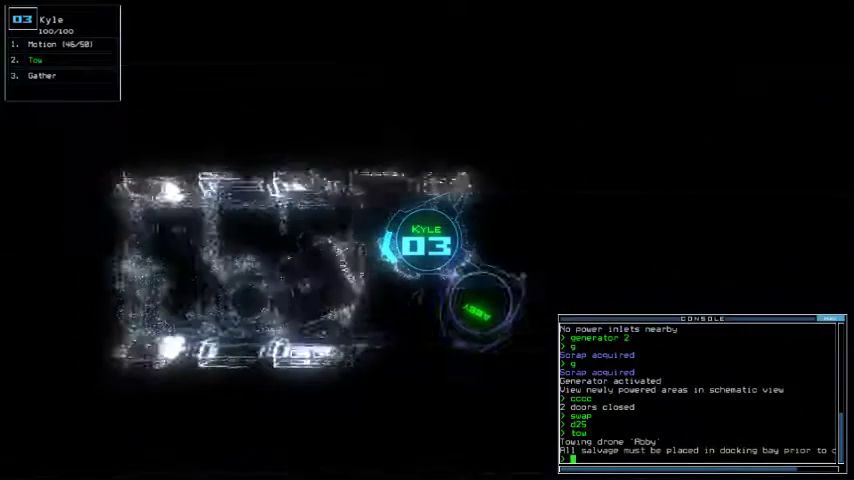
type("ccc")
Step: Tow Abby through doors d12 and d26, closing doors behind, then stop towing
key("Return")
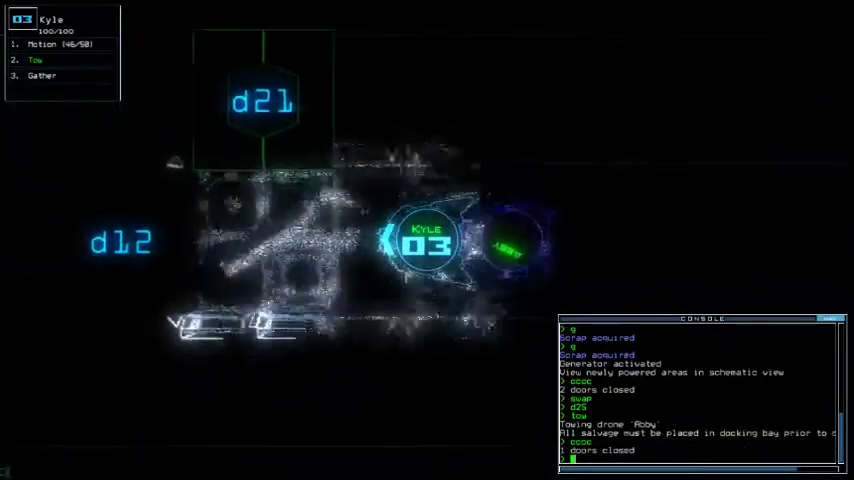
key("Tab")
type("c")
key("Return")
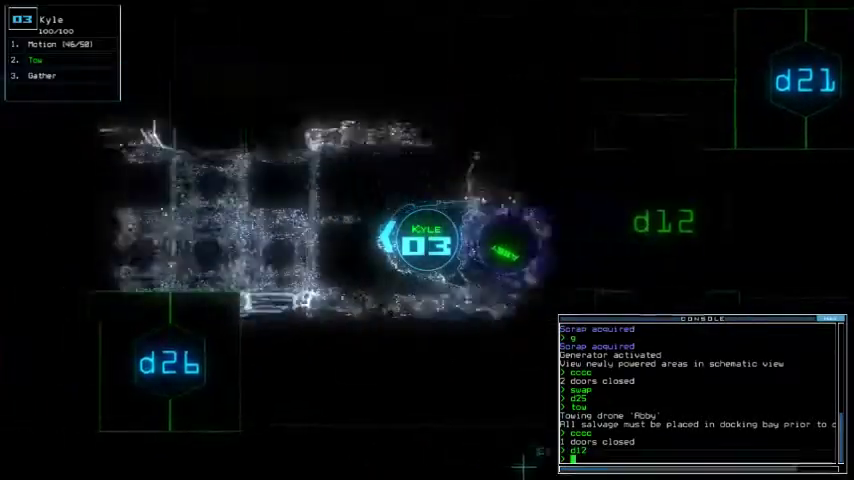
type("cccc")
key("Return")
type("d2")
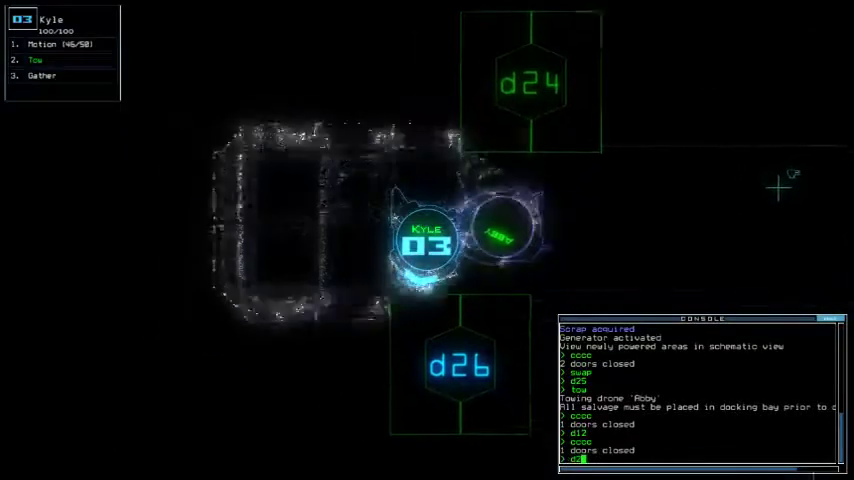
type("6")
key("Return")
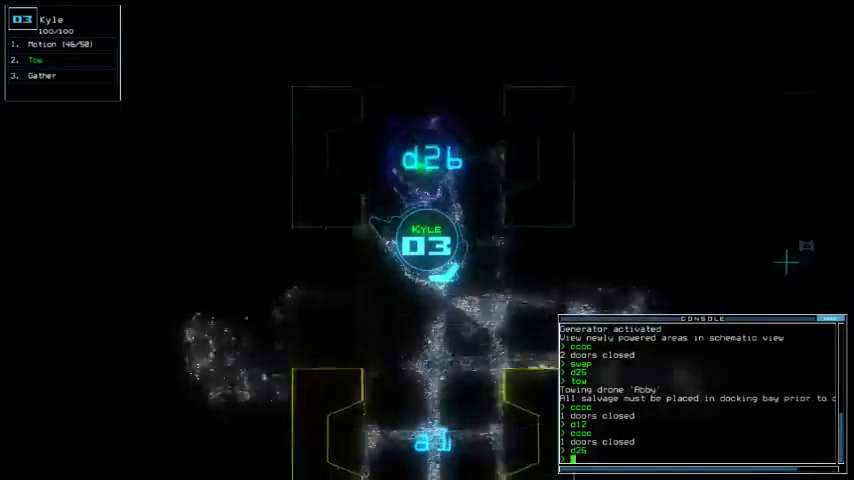
type("to")
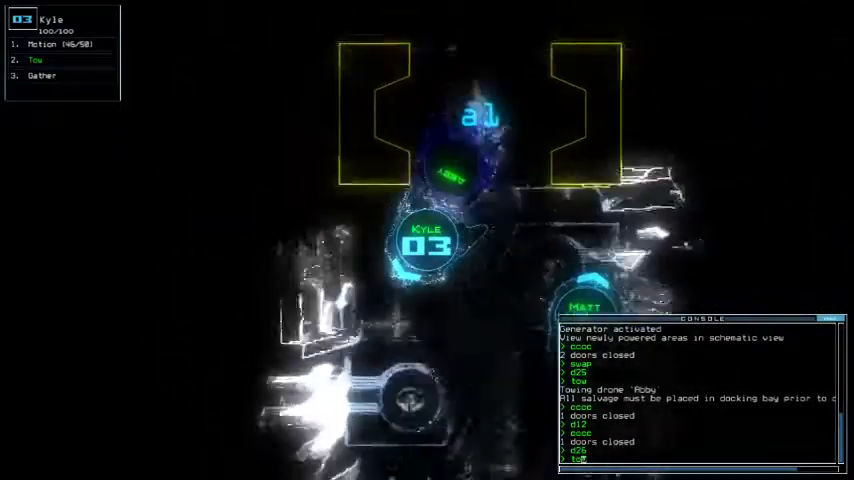
type("w")
key("Return")
type("swap")
Step: Rearrange Kyle's modules, putting Speed Boost I in slot two and swapping with Ethan
key("Return")
key("Escape")
type("swap")
key("Return")
key("Return")
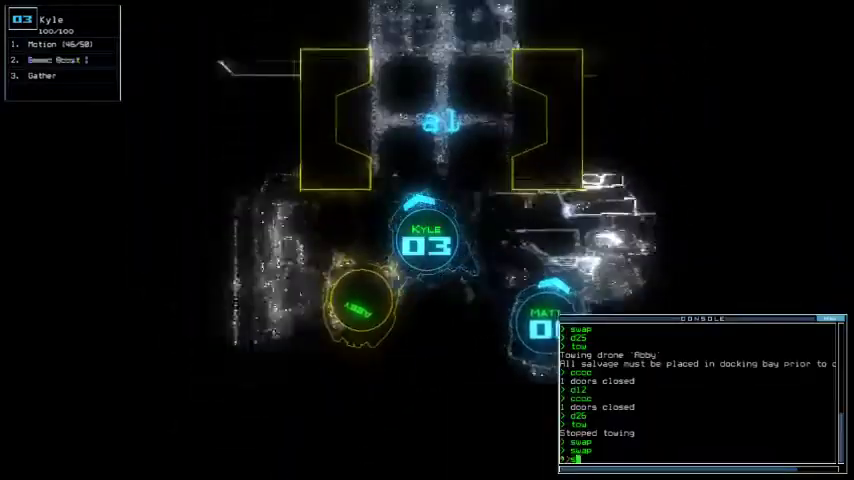
type("swap")
key("Return")
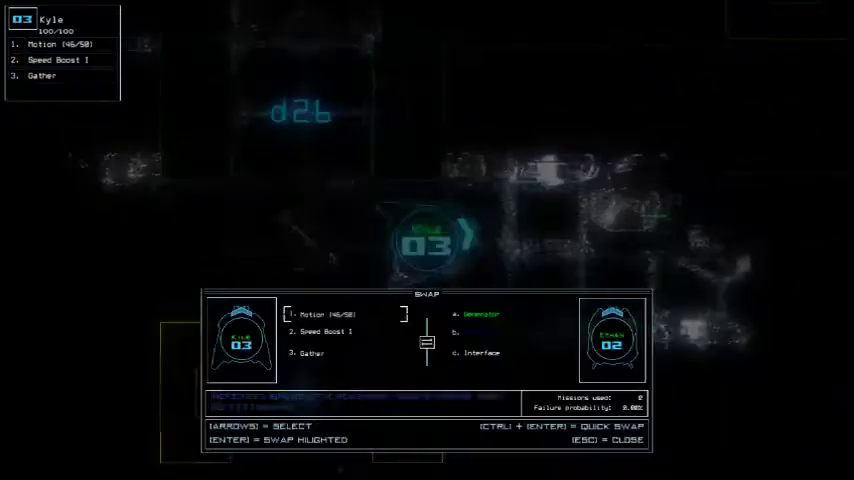
key("Return")
type("dec")
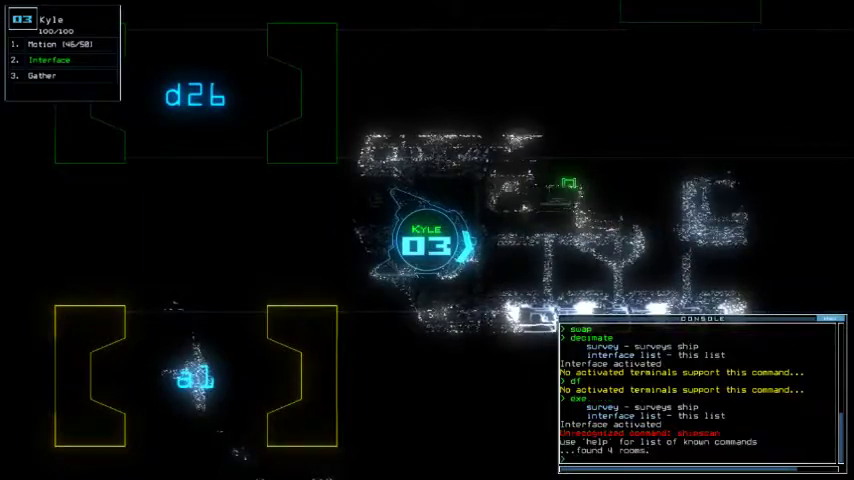
type("cc")
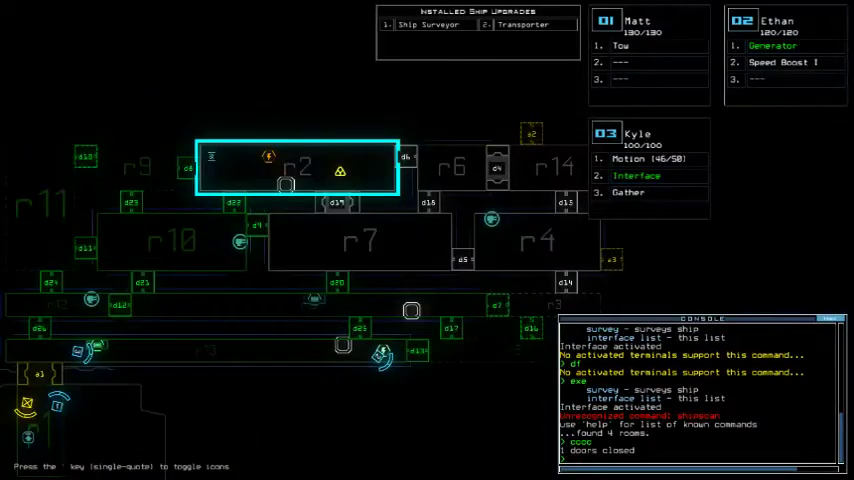
Step: Switch between Kyle's close-up view and the full ship map, then back
key("Tab")
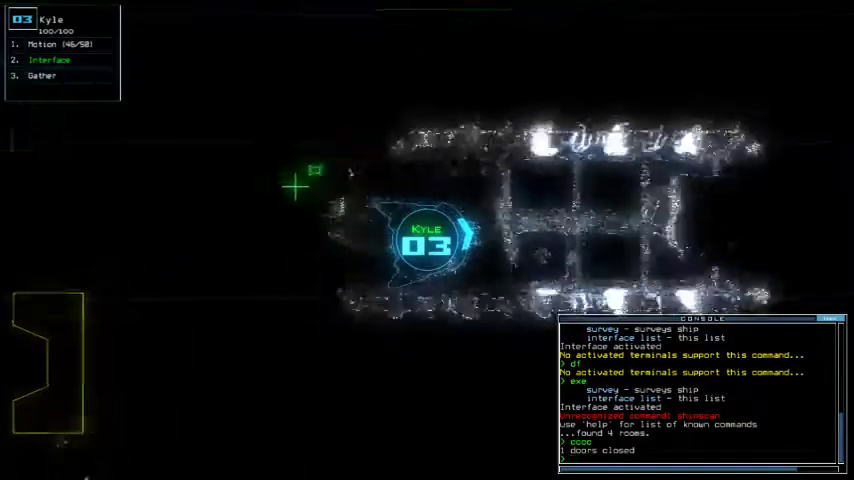
key("Tab")
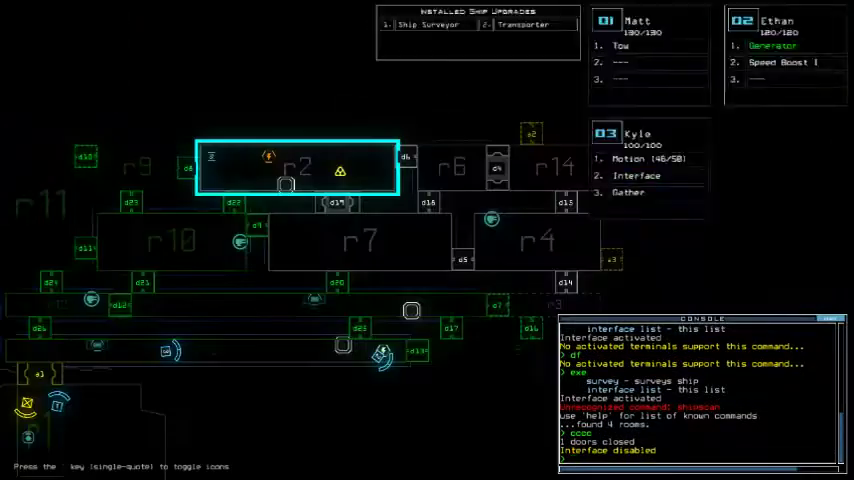
key("Tab")
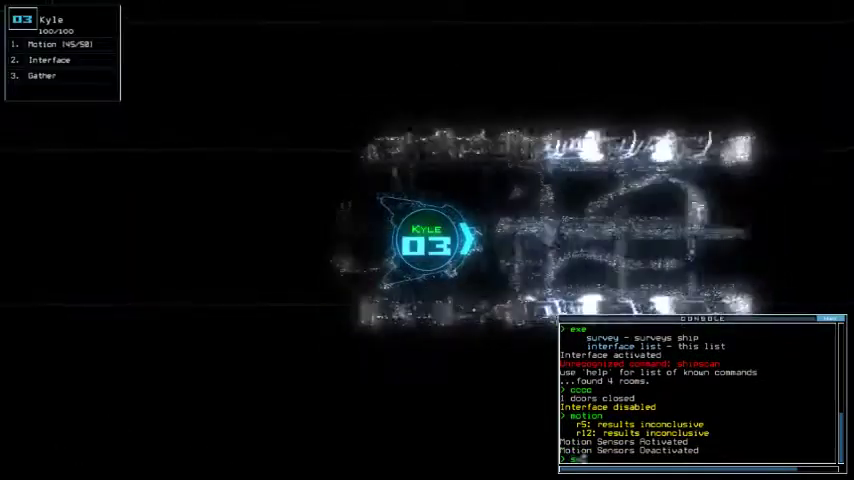
type("p")
Step: Move Speed Boost I into Kyle's first slot and run a motion scan with drone 2
key("Return")
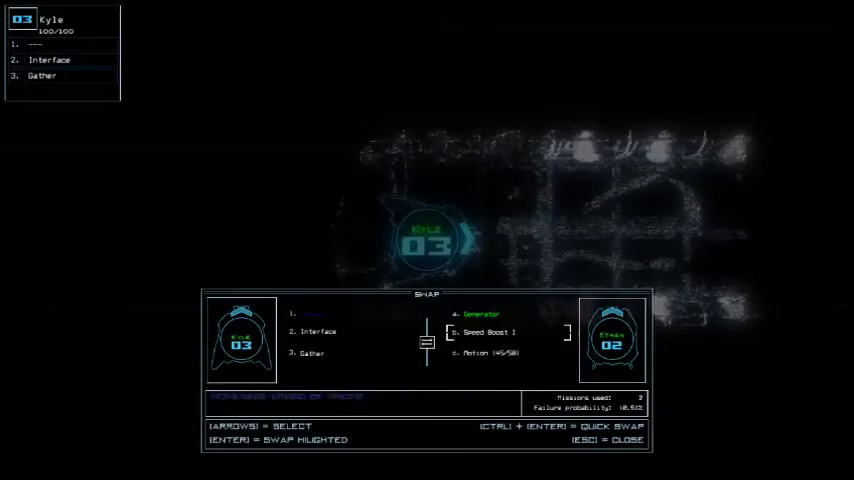
key("ctrl+Return")
type("tion 2")
key("Return")
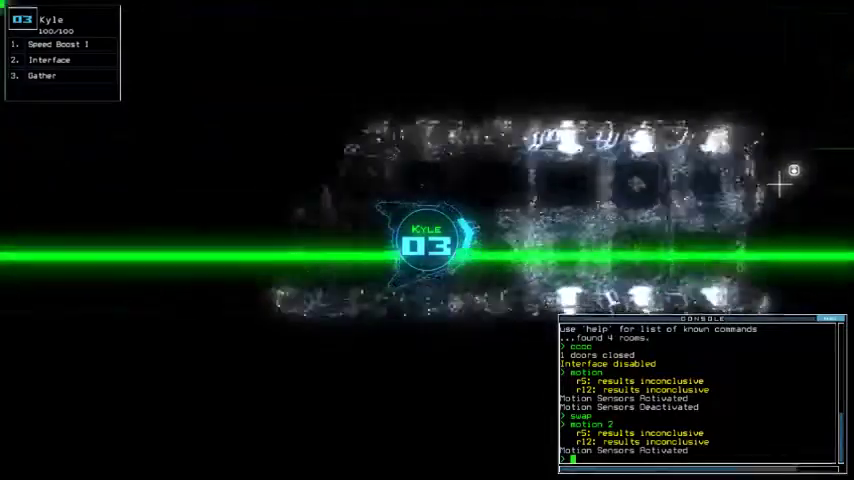
type("d25")
Step: Open doors d25 and d7, resending d7, then gather fuel from the room
key("Return")
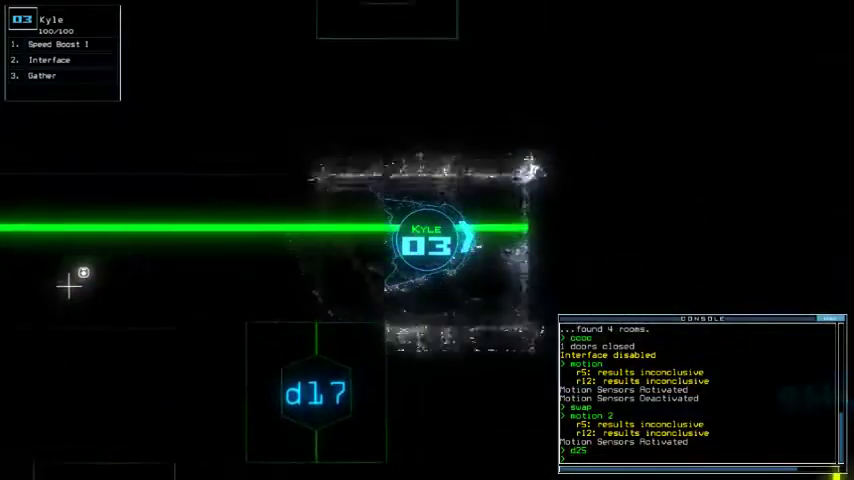
type("d7")
key("Return")
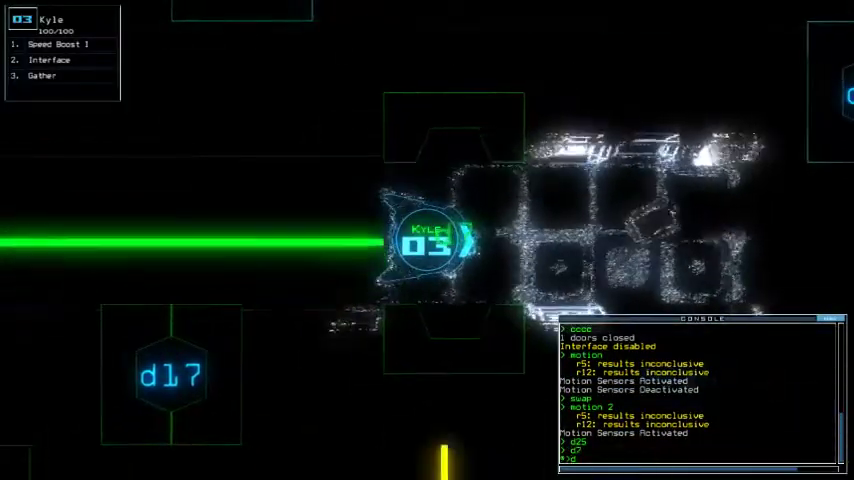
type("7")
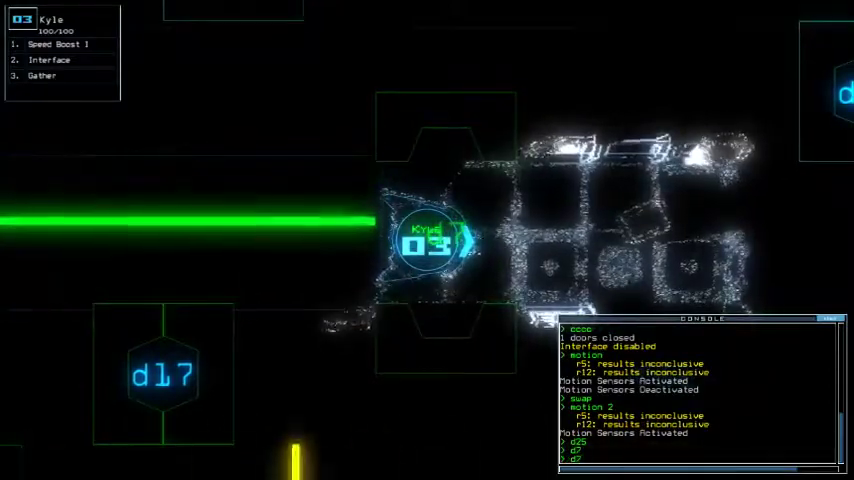
key("BackSpace")
key("BackSpace")
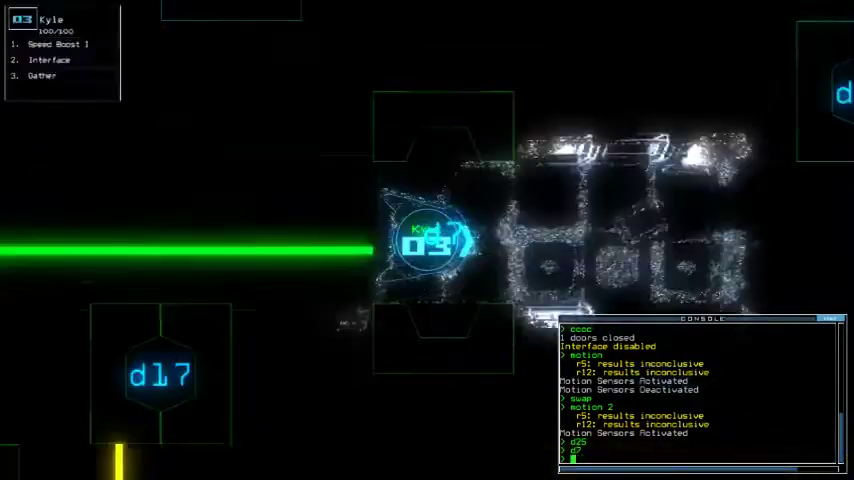
key("Right")
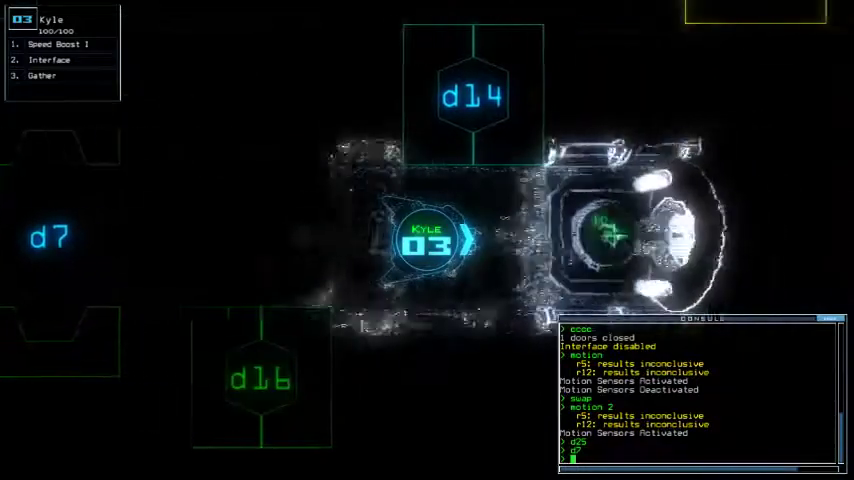
type("g")
key("Return")
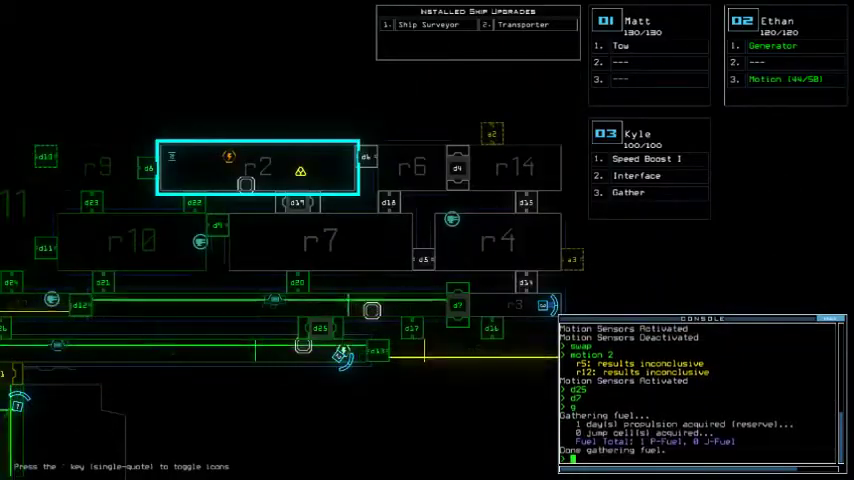
Step: Check the ship map and close the doors near Kyle with cccc
key("Left")
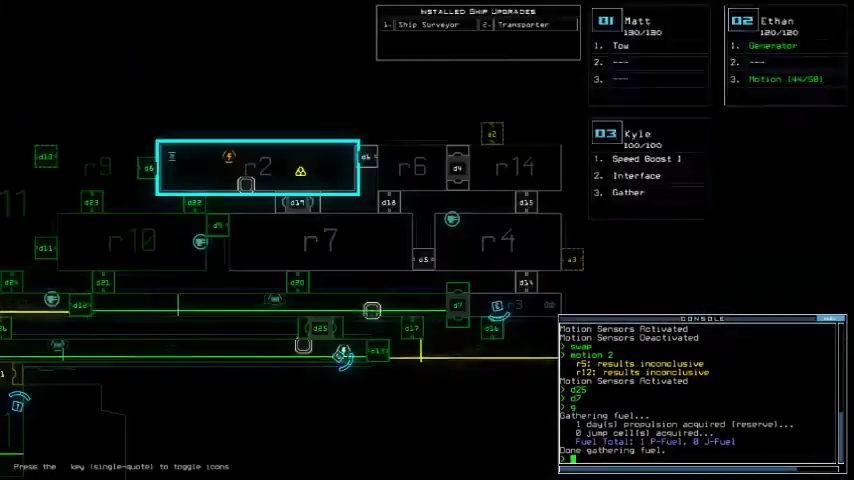
type("d16")
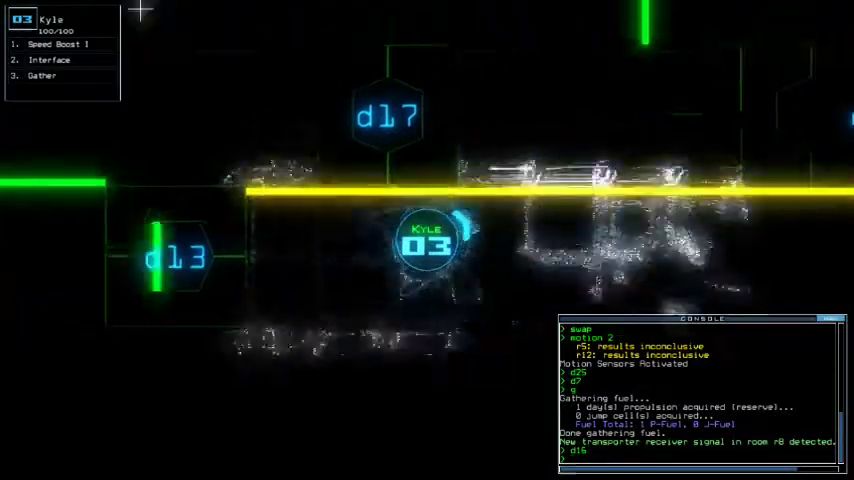
type("c")
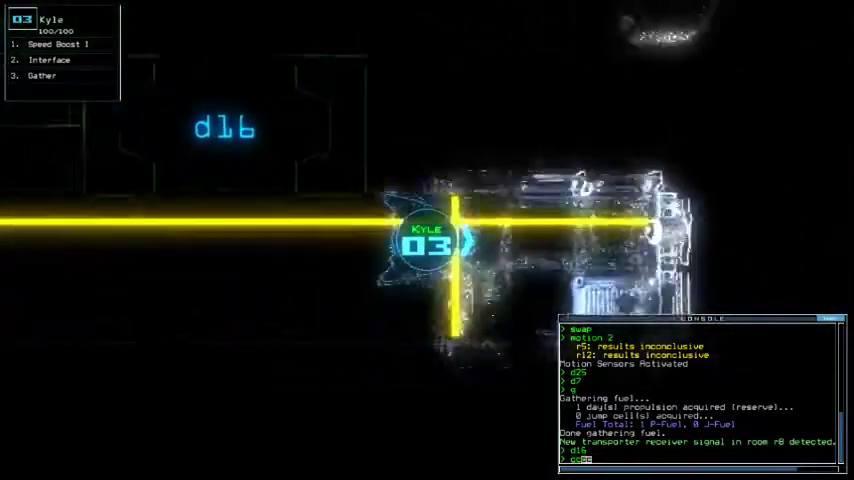
type("cc")
key("Return")
type("d7")
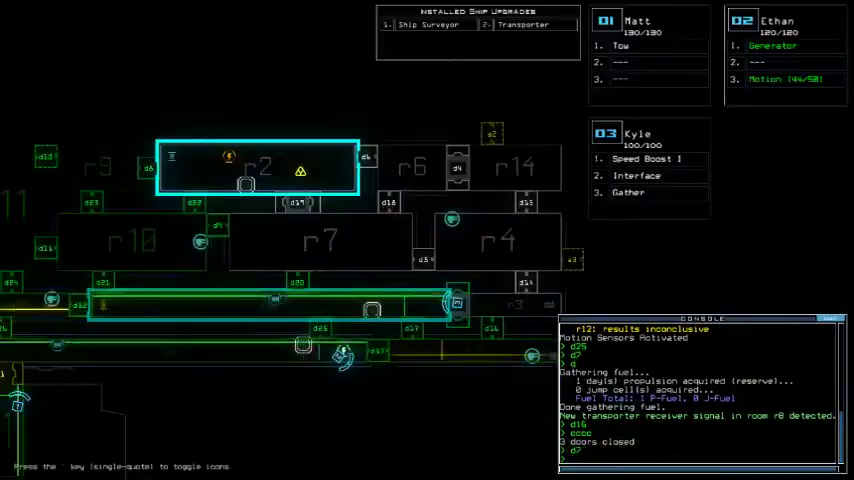
type("5")
Step: Open door d25 and turn on the derelict's generator to power rooms
key("Return")
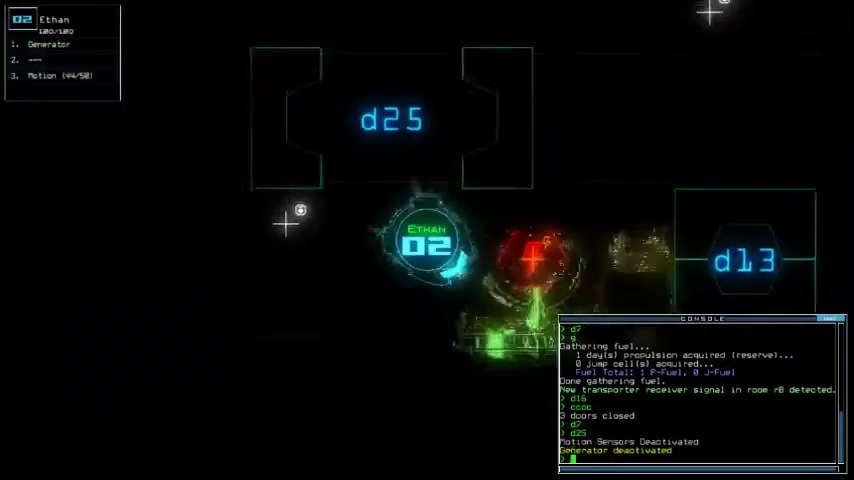
key("Tab")
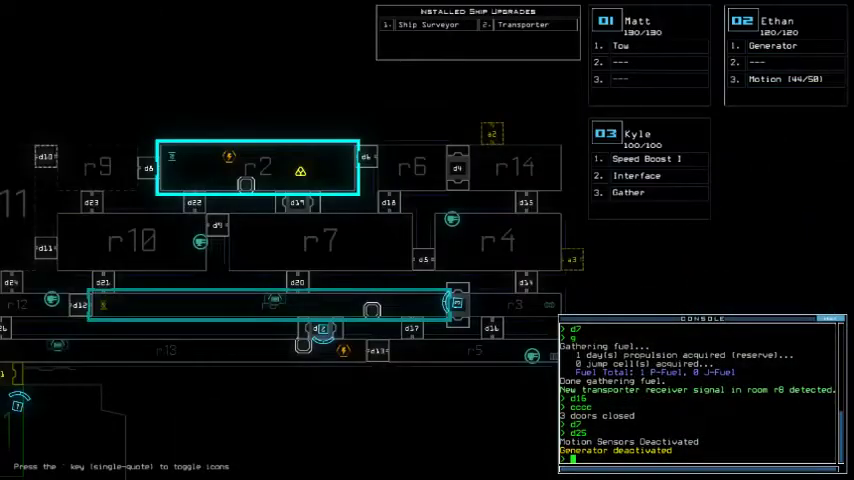
key("Tab")
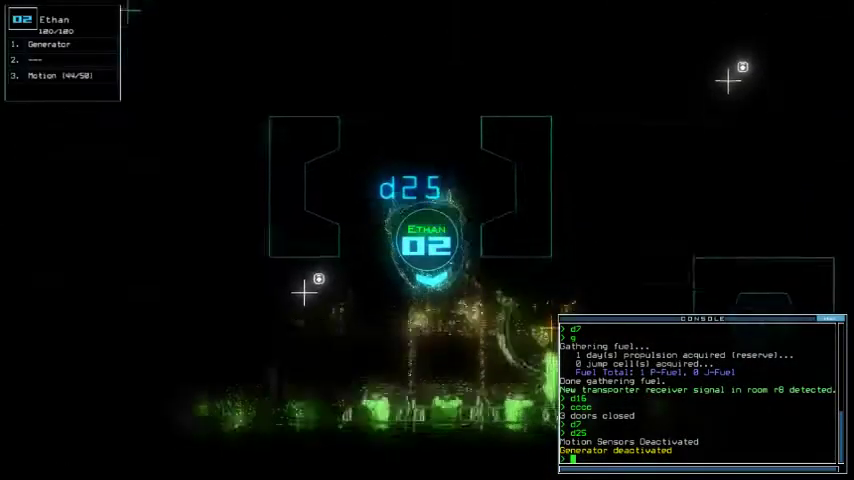
type("g")
key("Return")
key("Tab")
key("Tab")
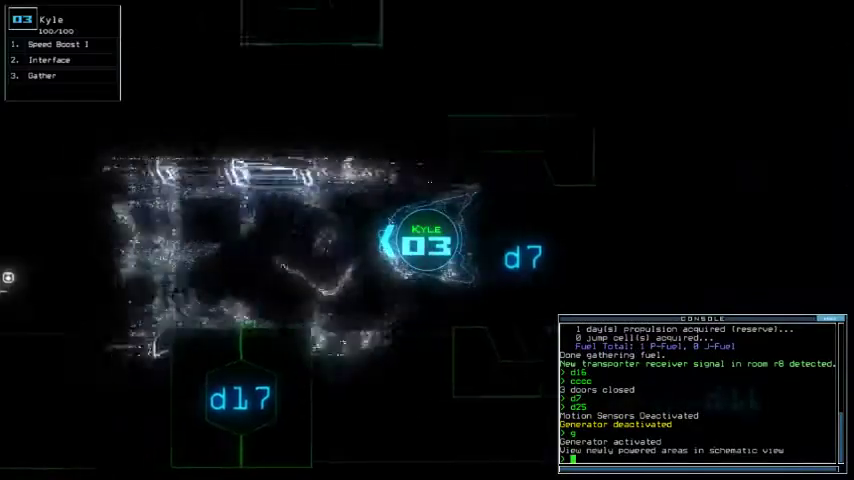
type("d28")
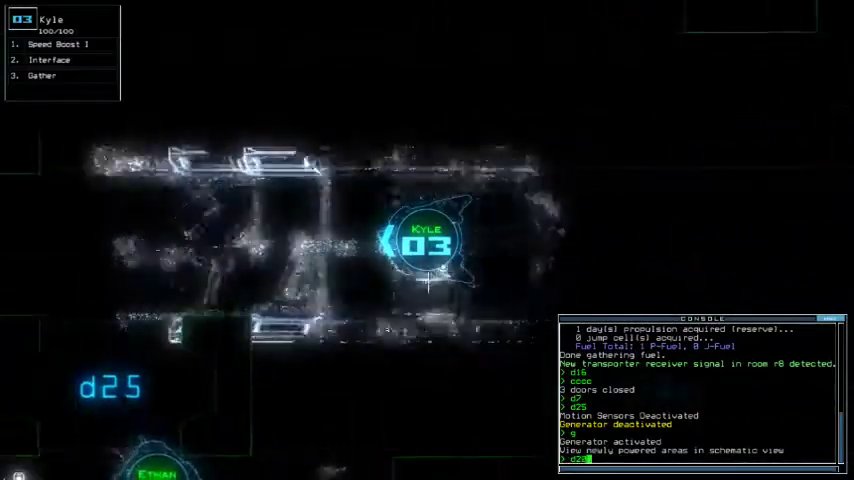
Step: Send drone 03 to door d20 and have it gather scrap
key("Return")
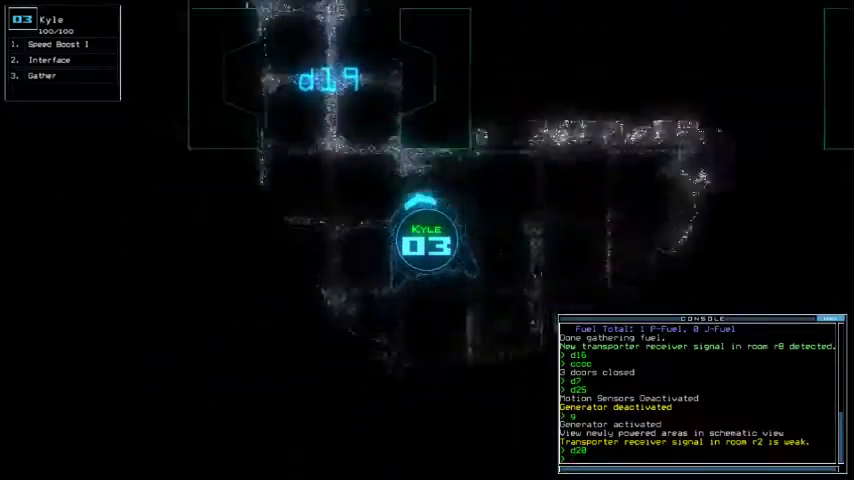
type("g")
key("Return")
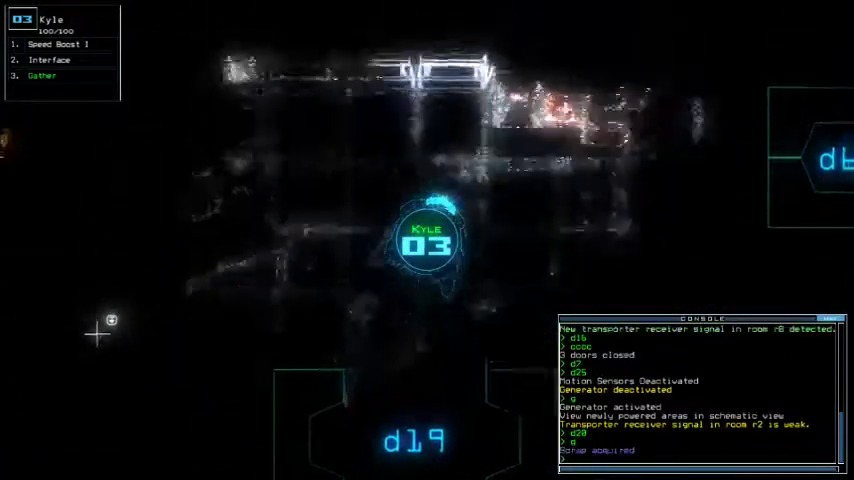
key("Tab")
Step: Drive drone 02 north through doors d25, d20 and d19, then return to drone 03
key("2")
key("Up")
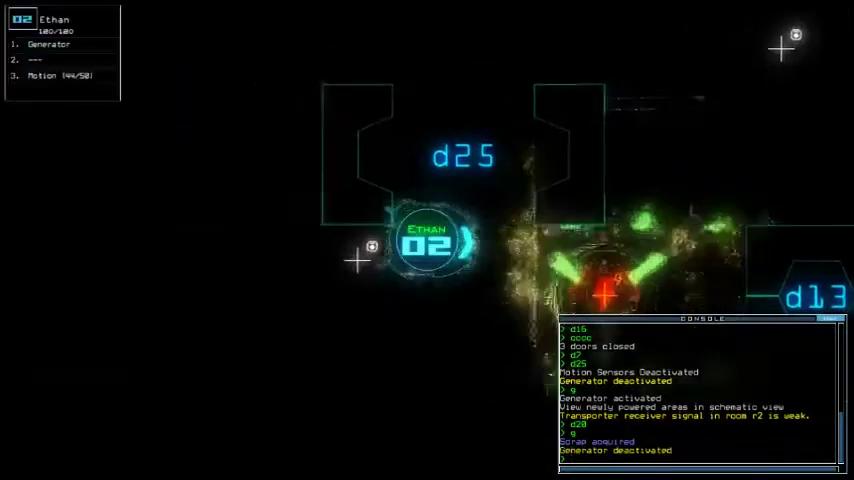
key("Up")
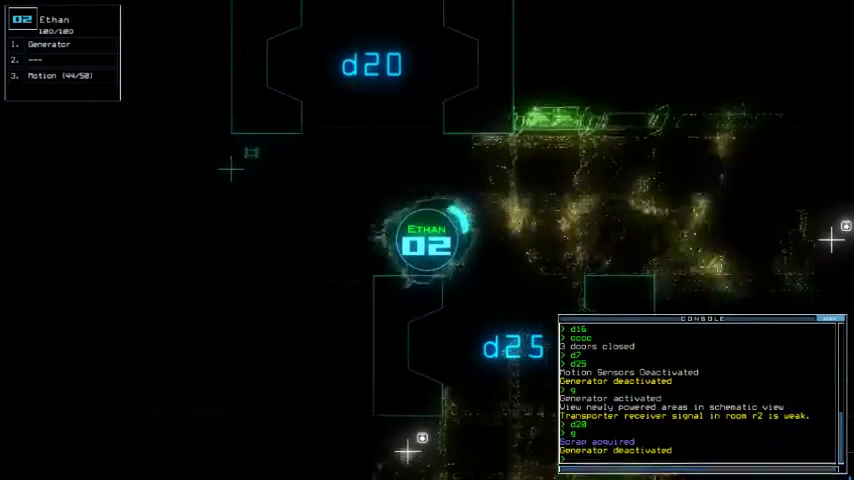
key("Up")
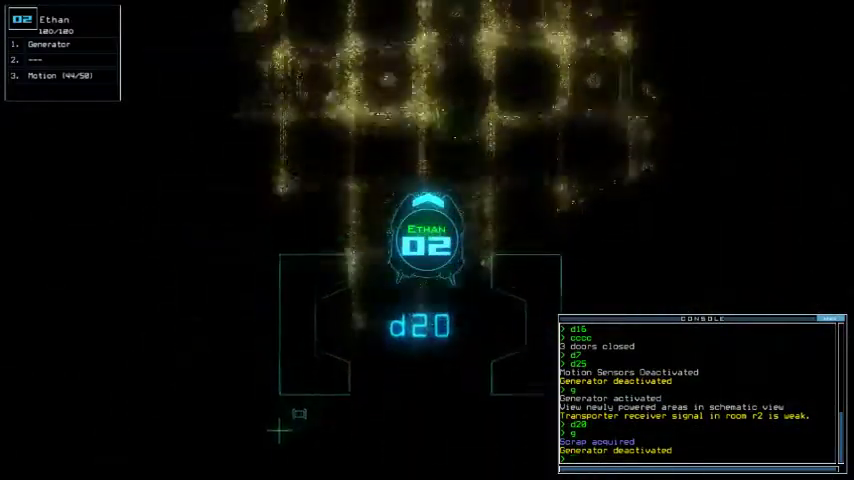
key("Up")
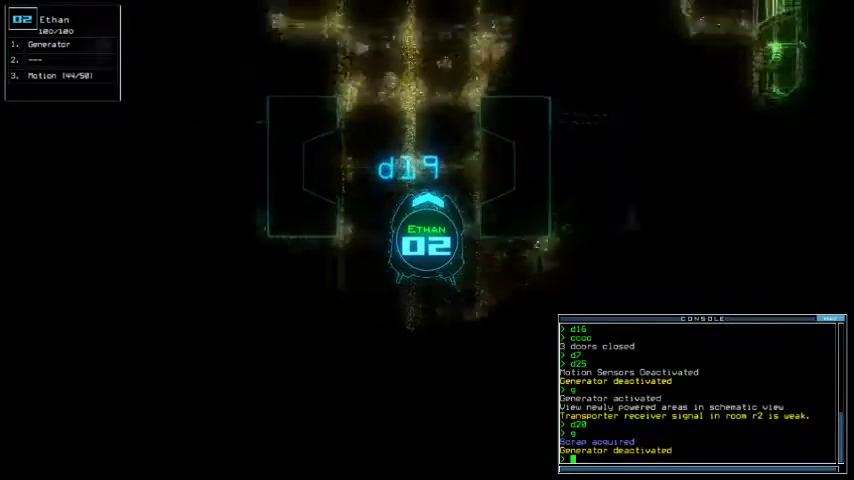
key("3")
type("g")
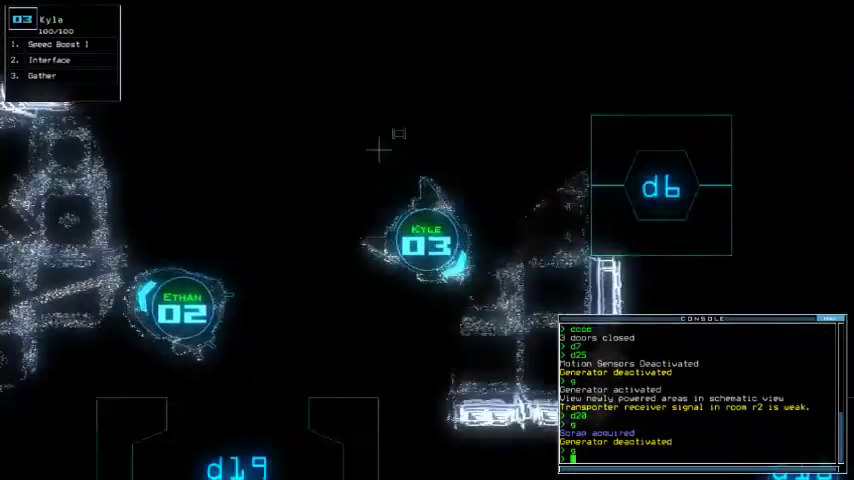
key("Tab")
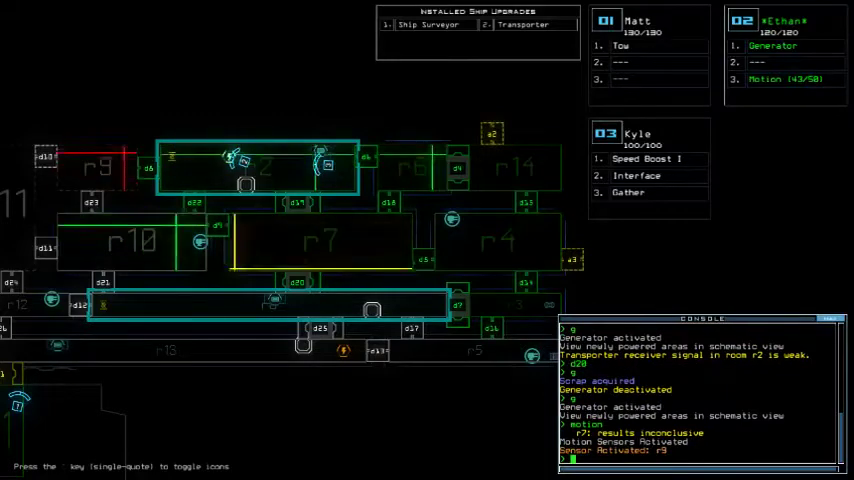
Step: Try drone 03's interface on a terminal, then open door d5 for it
key("Tab")
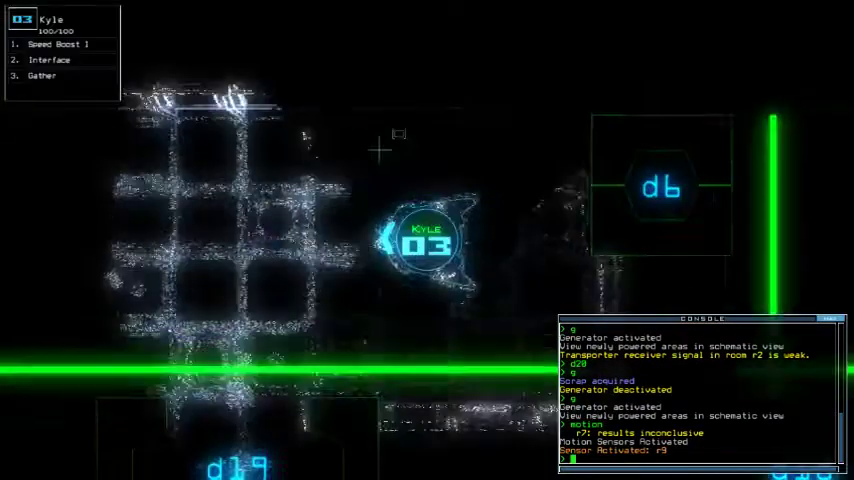
type("interface")
key("Return")
key("Tab")
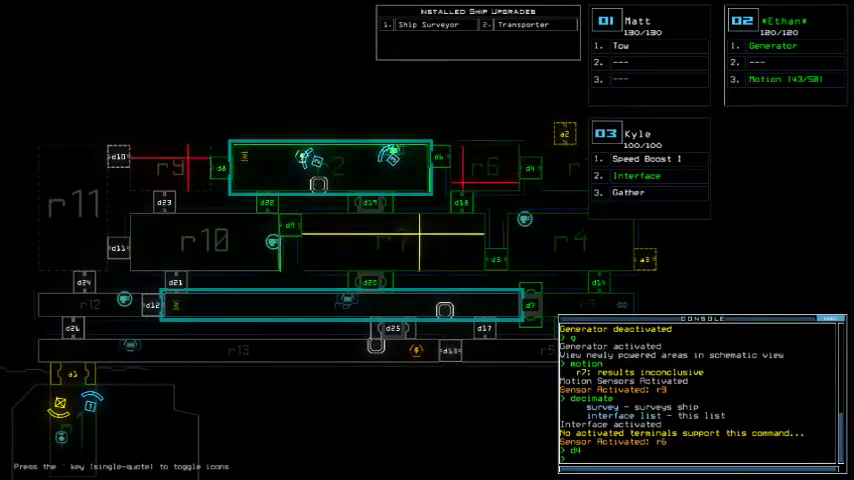
key("Tab")
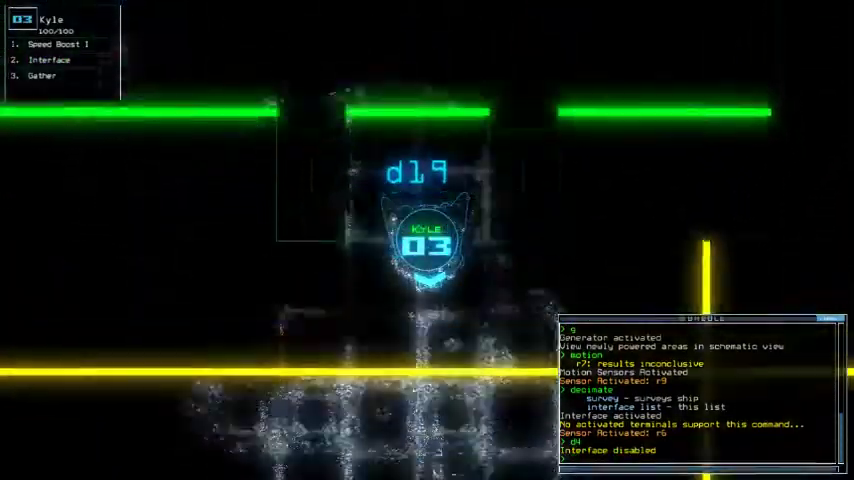
key("Right")
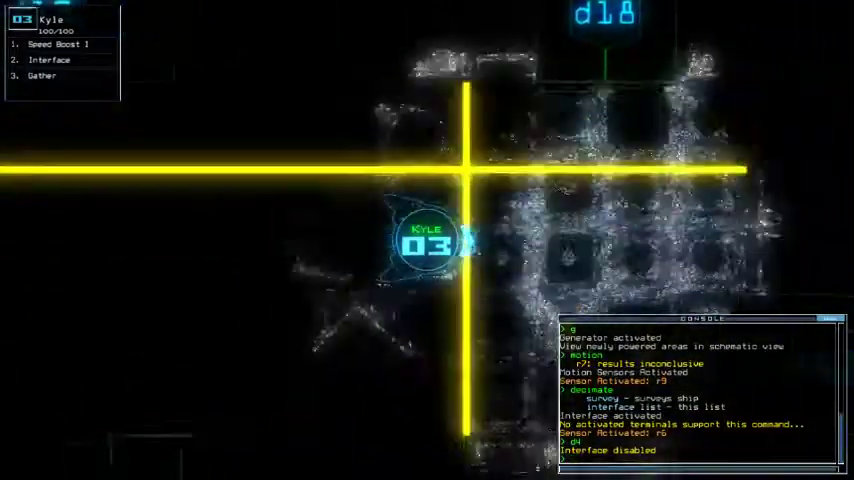
type("d5")
key("Return")
type("d")
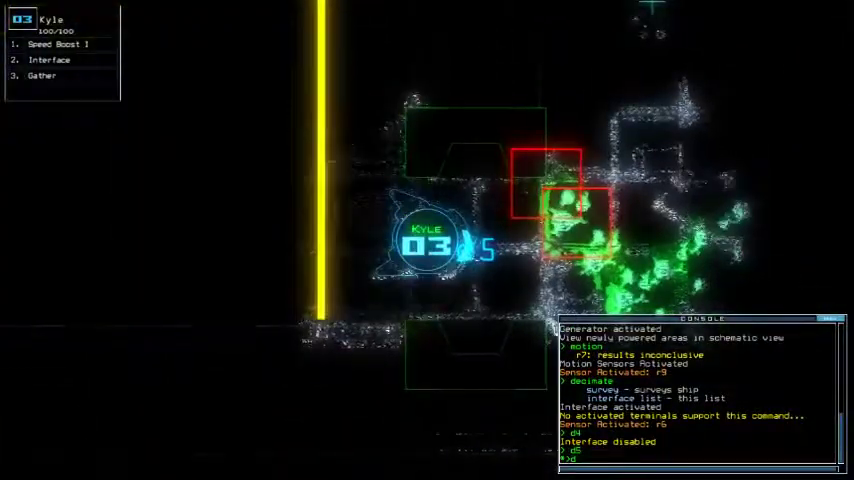
Step: Steer drone 03 back through door d20 toward d25 and the airlocks
key("BackSpace")
key("Tab")
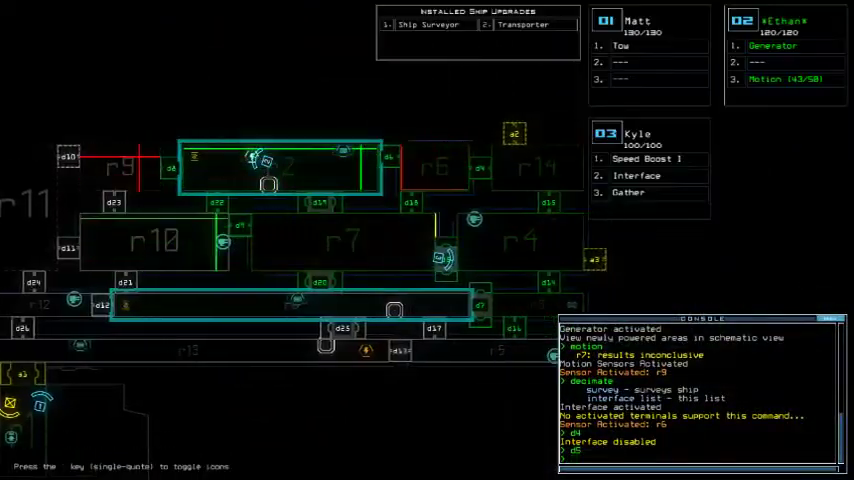
key("Tab")
key("Up")
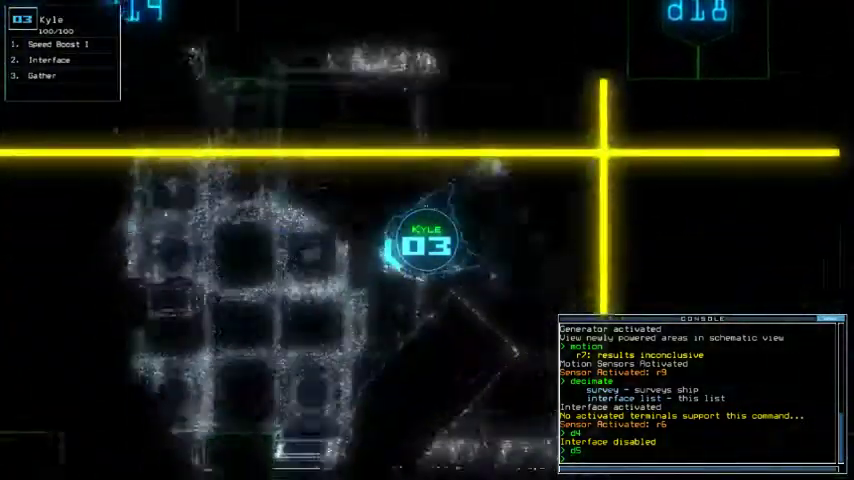
key("Down")
key("Left")
key("Down")
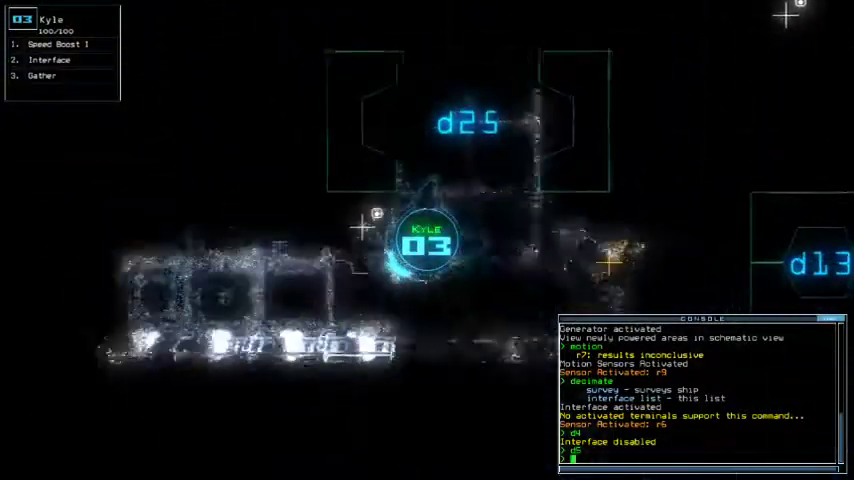
key("Left")
type("close")
Step: Close four doors behind drone 03 and start re-docking at airlock a2
key("Return")
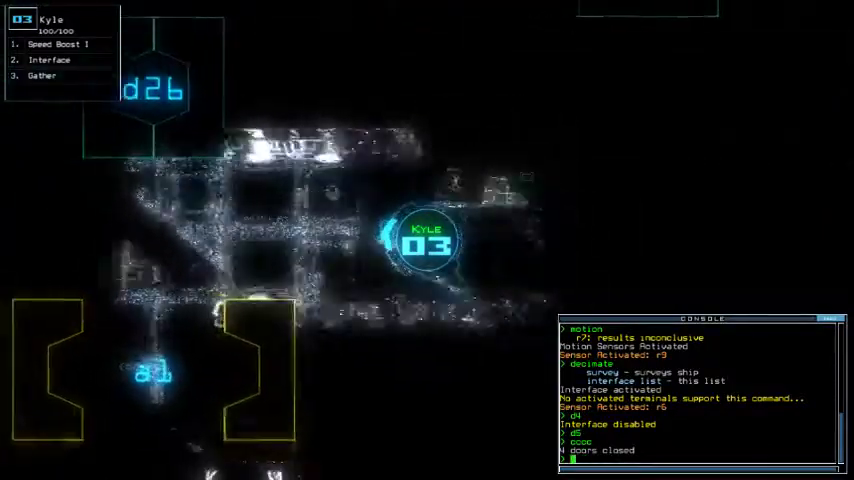
key("Left")
key("Down")
type("dd a2")
key("Return")
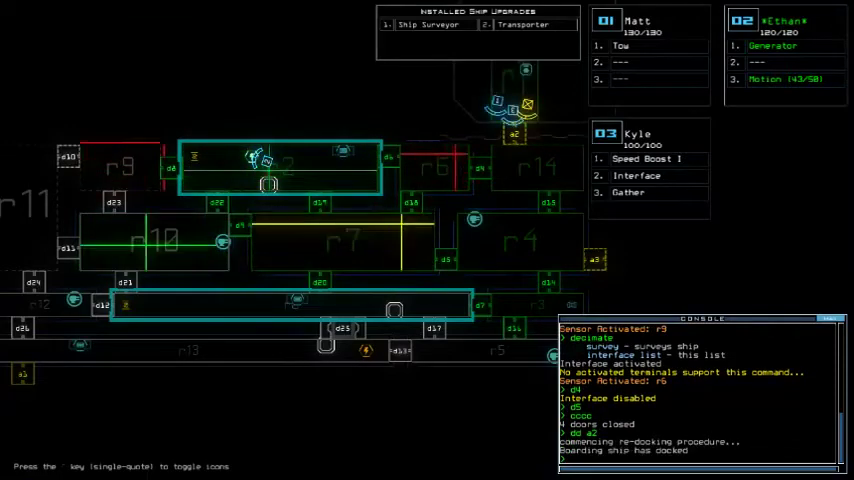
type("ar1")
Step: Open all doors to room r1 and maneuver drone 03 toward airlock a2
key("Return")
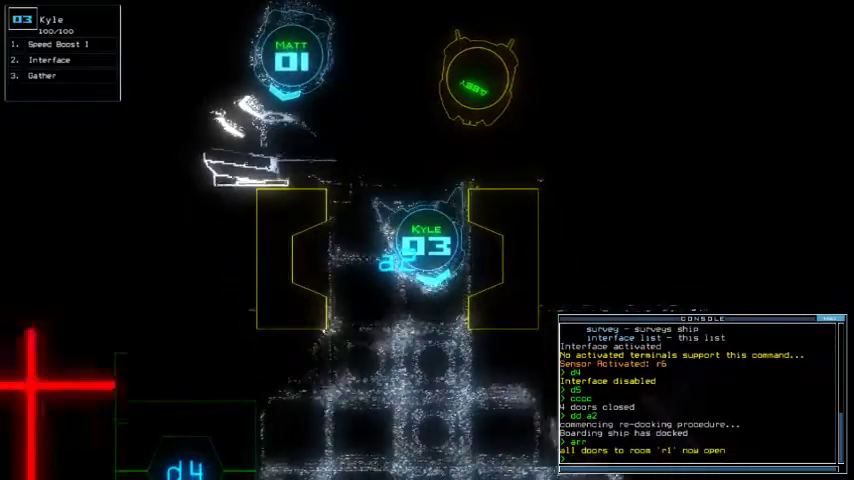
key("Down")
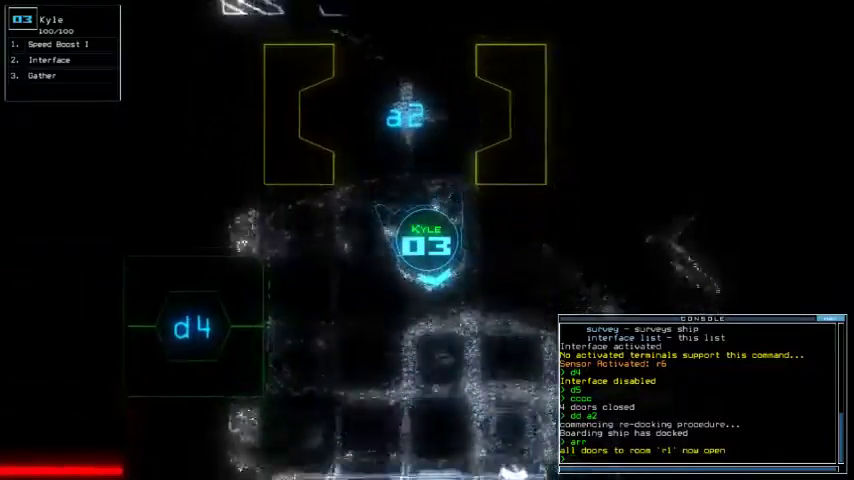
key("Right")
key("Left")
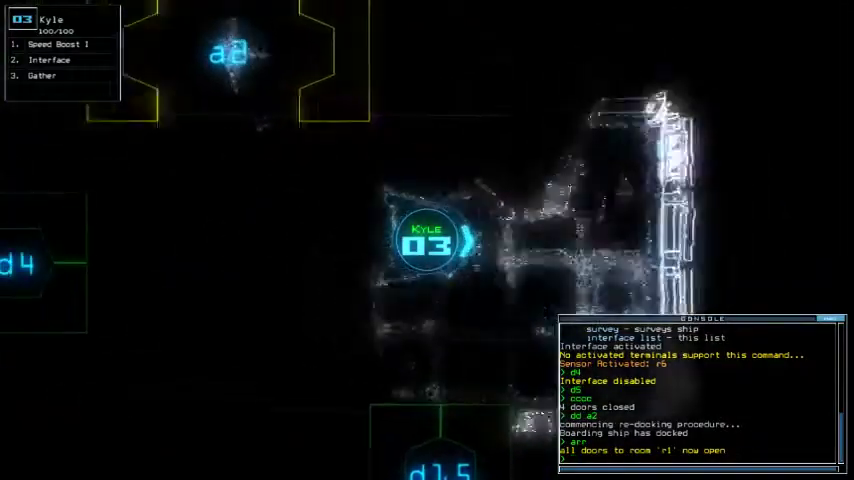
key("Up")
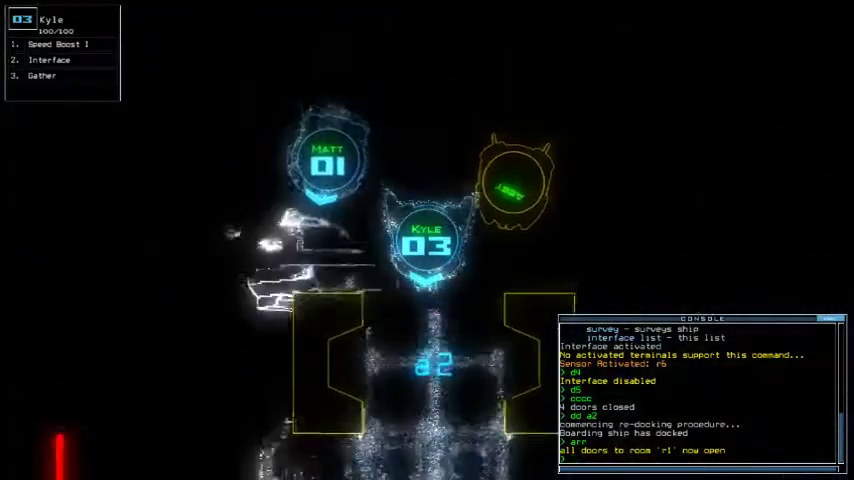
type("transport r2")
Step: Transport drone 03 to room r2, open door d8, and close the open doors
key("Return")
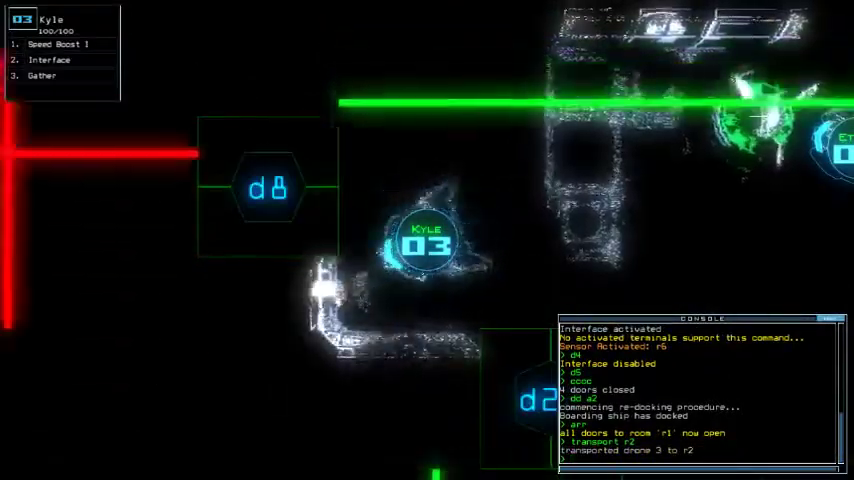
type("d8")
key("Return")
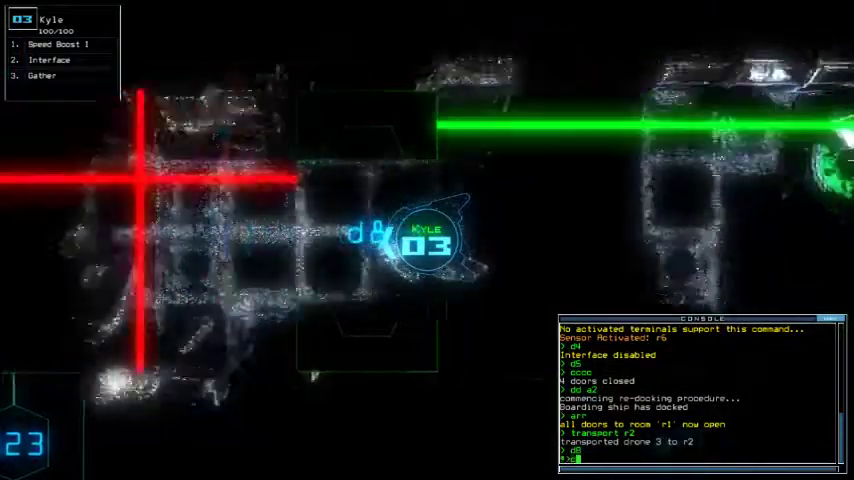
type("cccc")
key("Return")
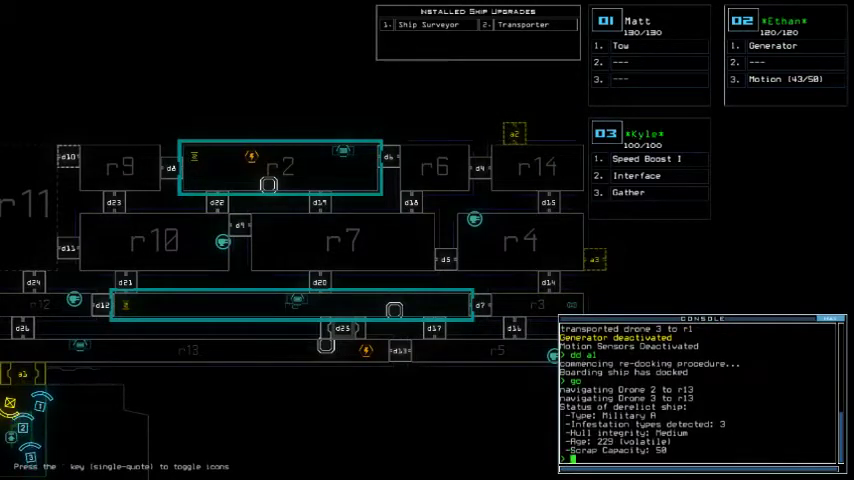
Step: Reposition drones 02 and 03 and teleport drone 2 back to room r1
key("2")
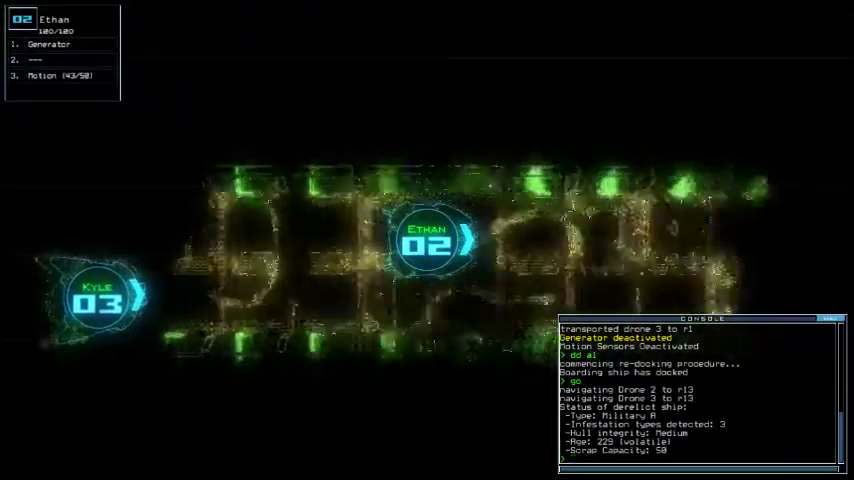
type("go 2")
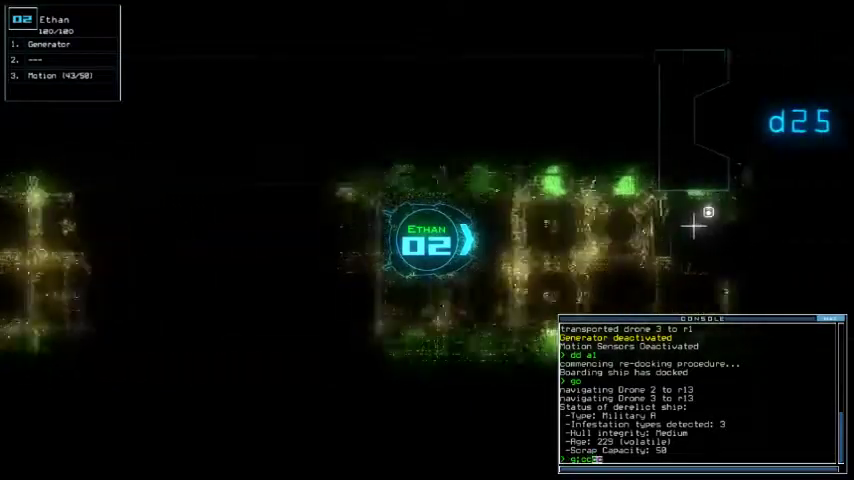
type("5")
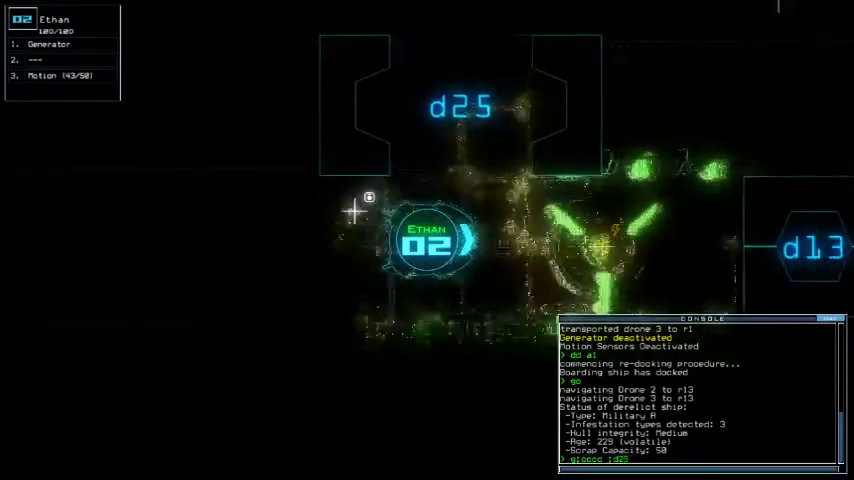
key("Return")
type("back 3")
key("Return")
type("ty")
key("Return")
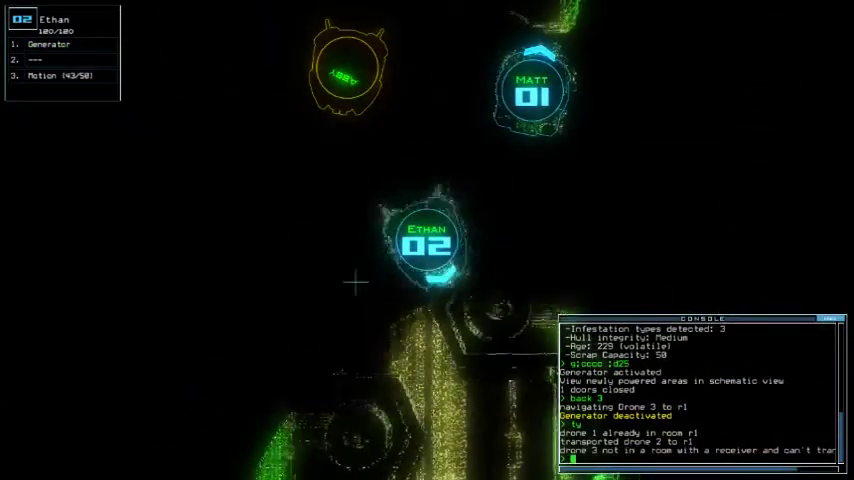
Step: Check the schematic map and seal every door into room r1
key("Tab")
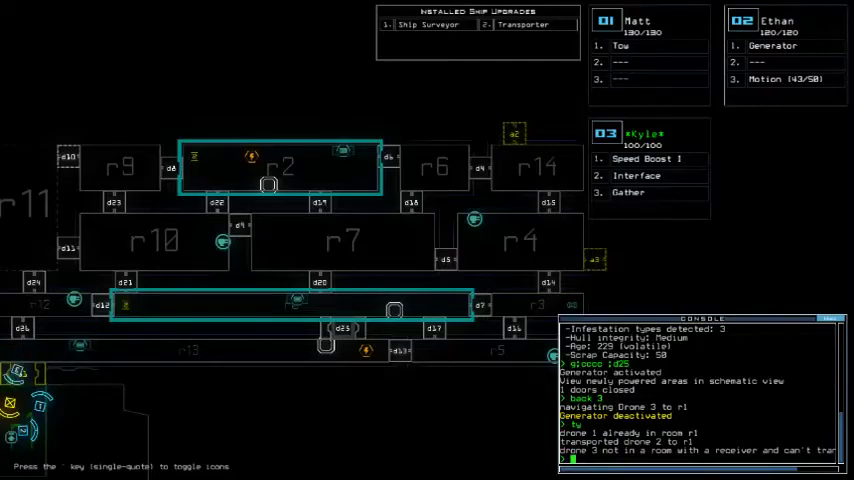
key("Tab")
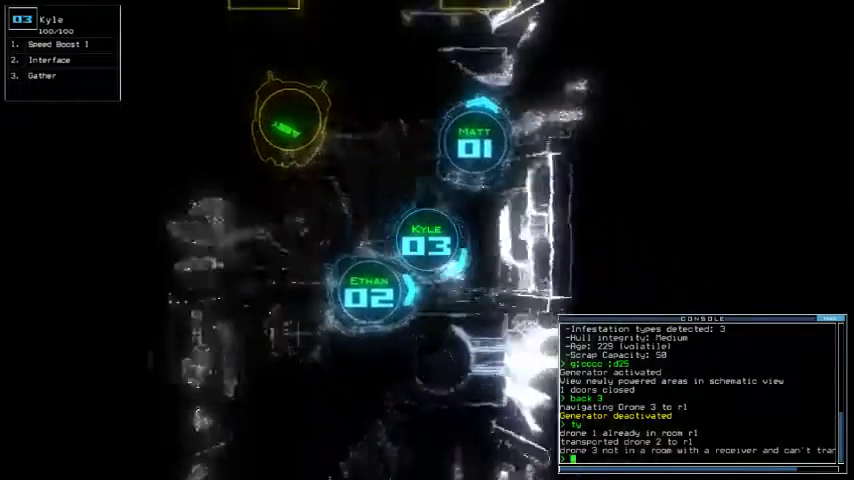
type("ra")
key("Return")
type("1swap")
Step: Swap the Motion (50/50) upgrade onto drone 1, Matt, alongside Tow
key("Return")
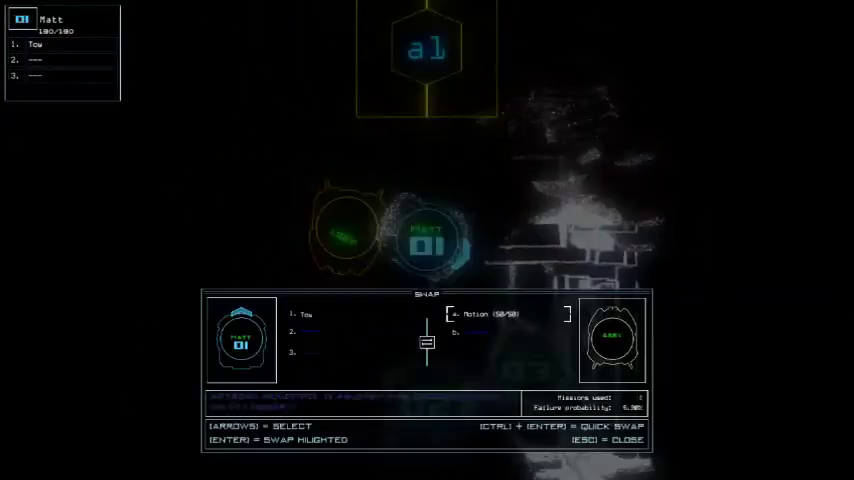
key("Return")
key("Tab")
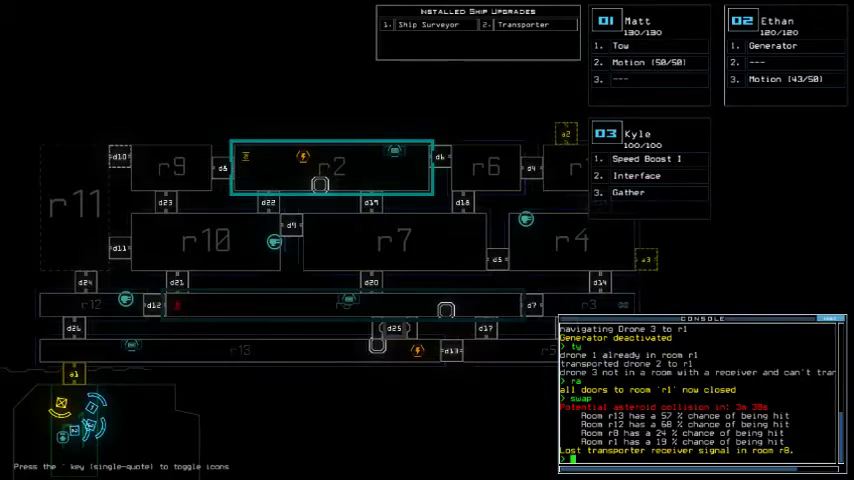
type("go")
Step: Send the drones to r13, power the generator, and activate drone 3's interface
key("Return")
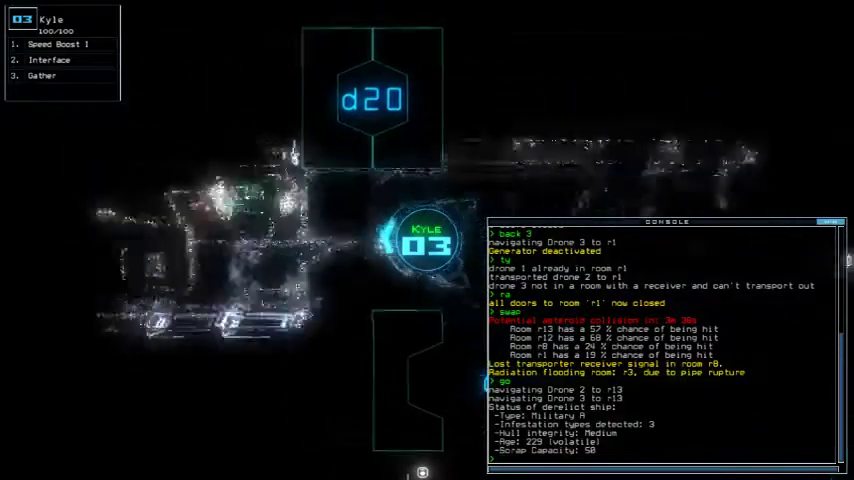
key("Tab")
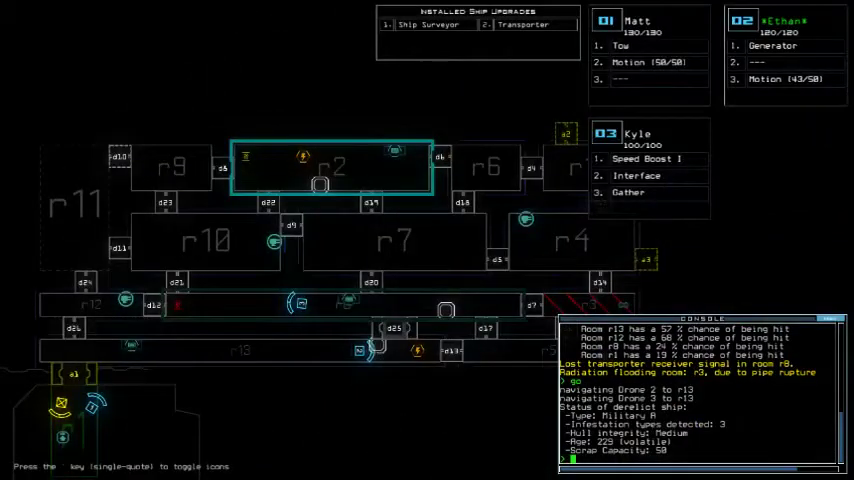
key("Tab")
type("3")
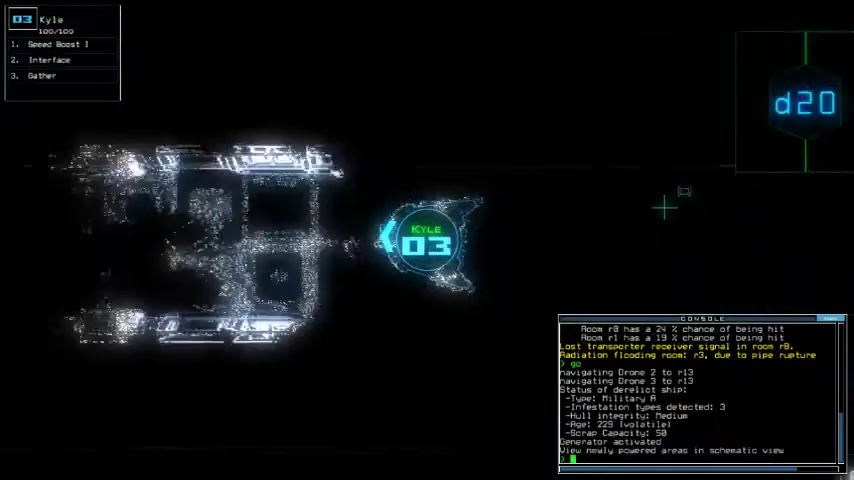
type("interface")
key("Return")
key("Return")
Step: Toggle the r10 defenses with 'df' to kill an enemy, then switch them off
key("Tab")
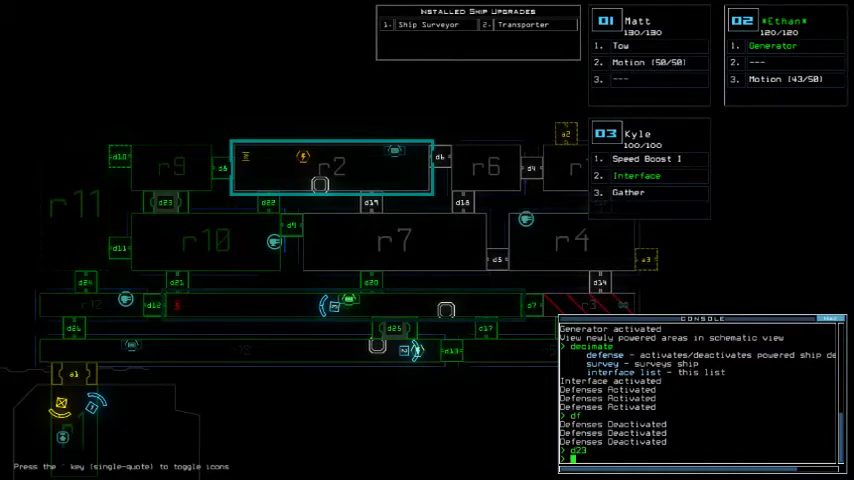
type("xe")
key("Return")
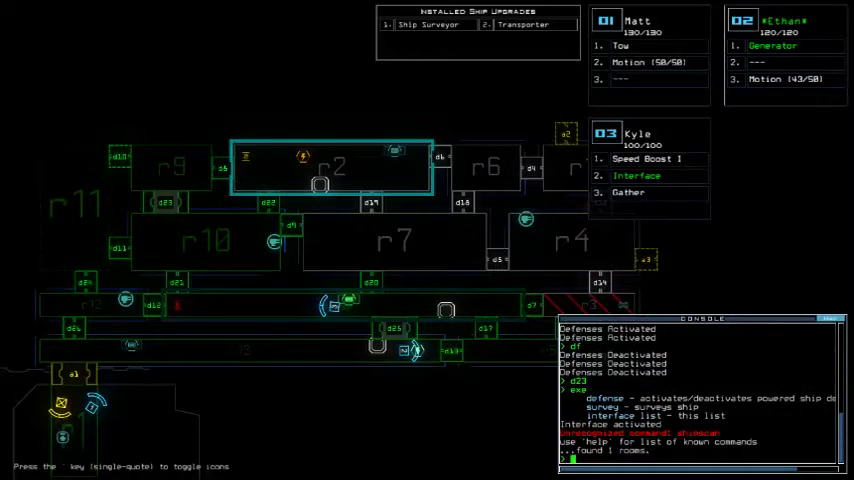
type("df")
key("Return")
type("d")
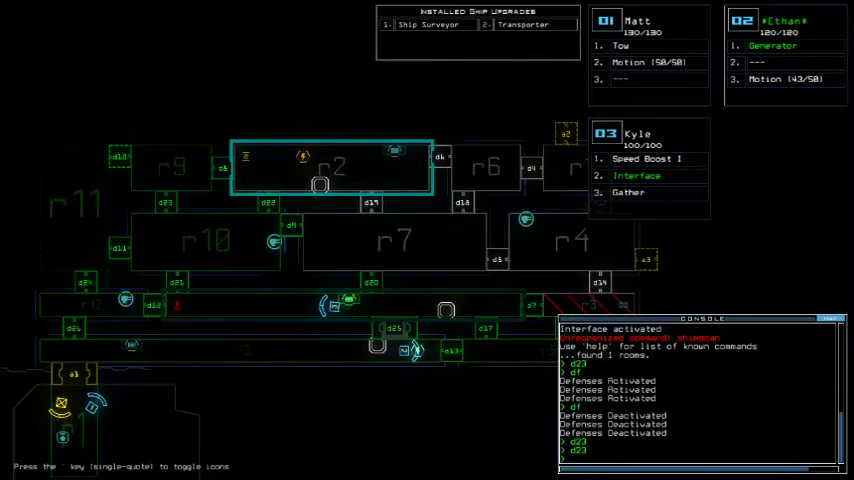
key("Return")
key("3")
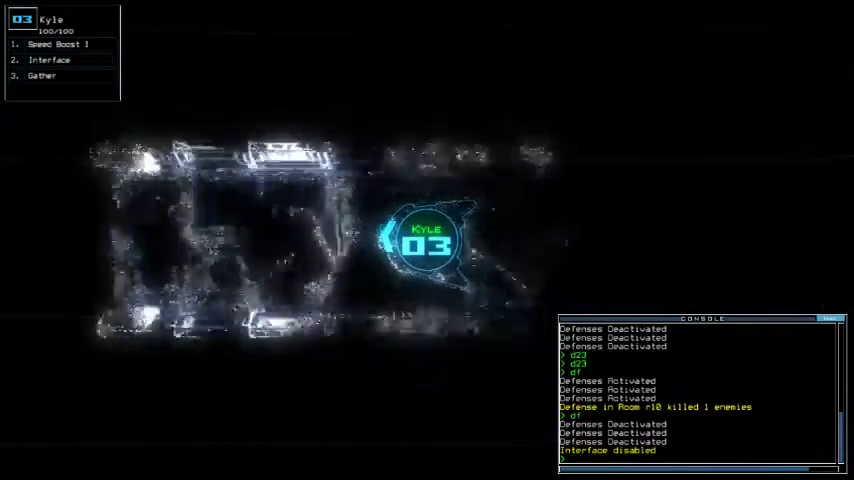
type("d21")
Step: Open doors d21 and d23 and gather the scrap beyond each with drone 3
key("Return")
type("d21")
key("Return")
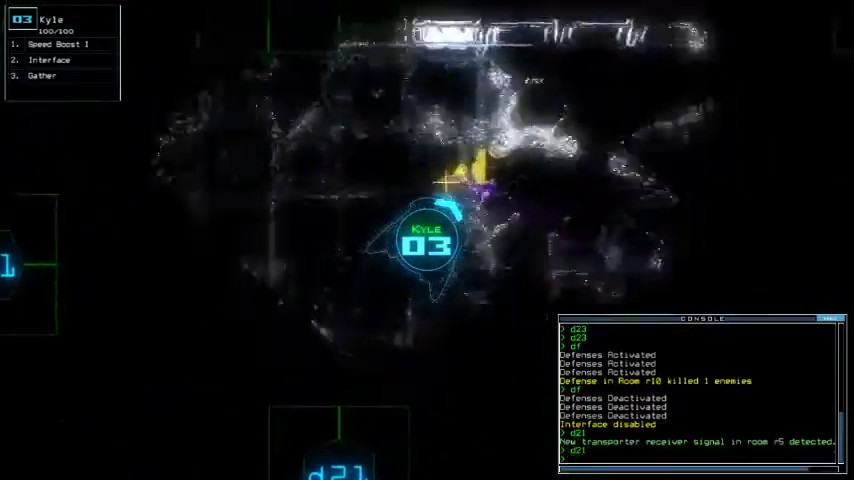
type("g")
key("Return")
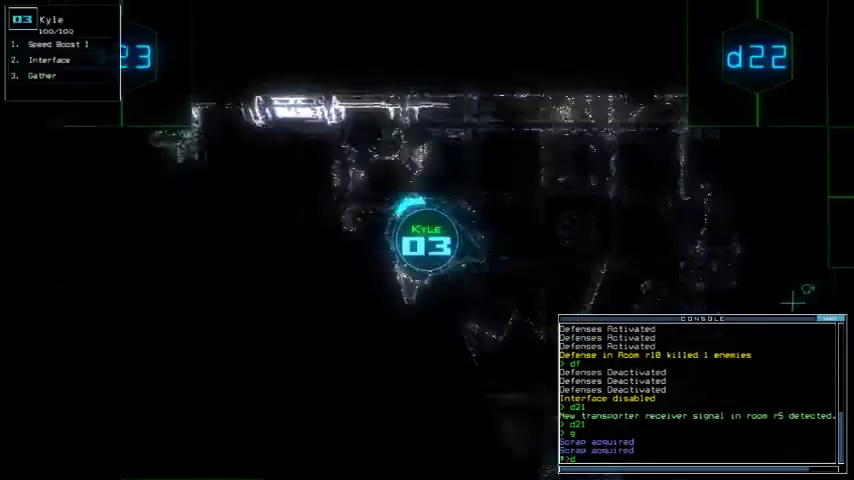
type("d23")
key("Return")
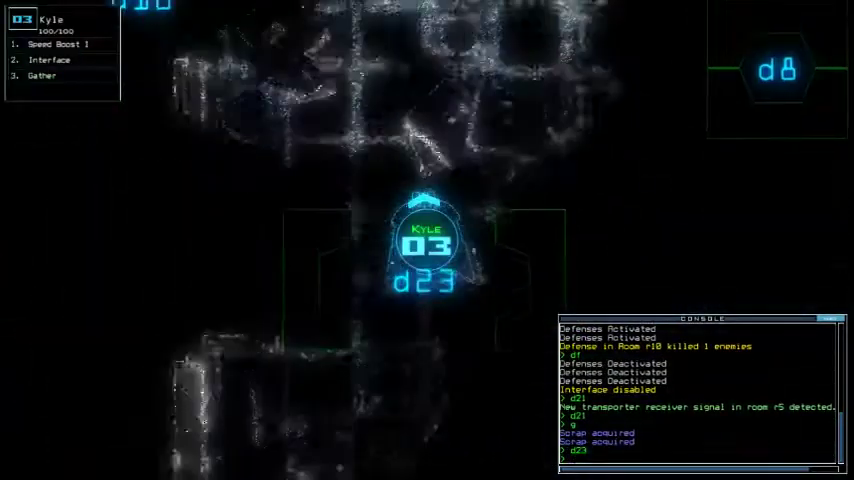
type("g")
key("Return")
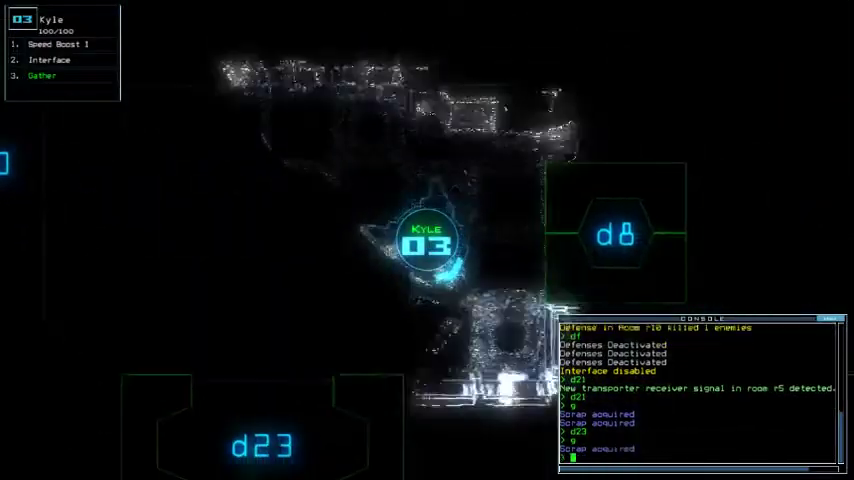
Step: Close the nearby doors with 'cccc' and open door d11
key("Tab")
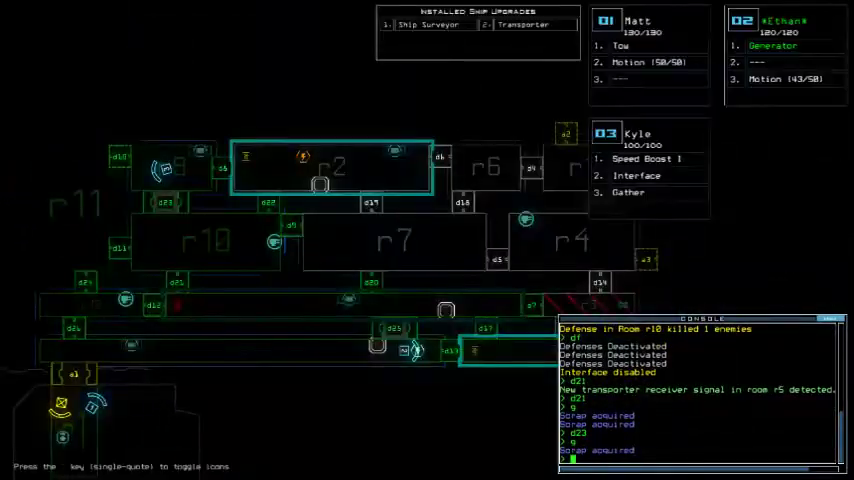
key("Tab")
type("cccc")
key("Return")
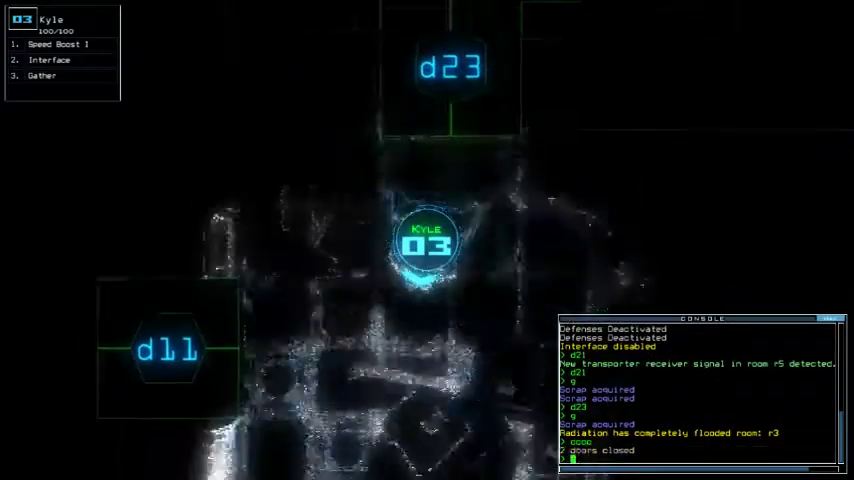
type("d11")
key("Return")
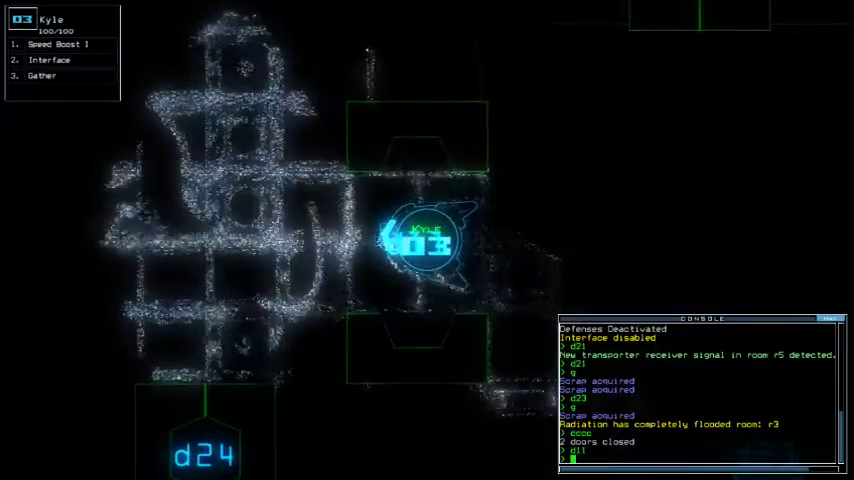
Step: Open doors d24 and d26 and send drone 2 back to room r1
key("Tab")
key("Tab")
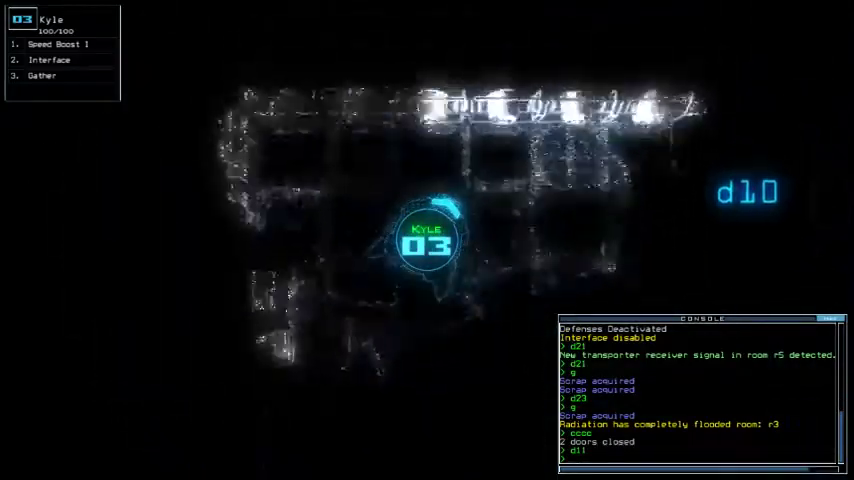
type("back")
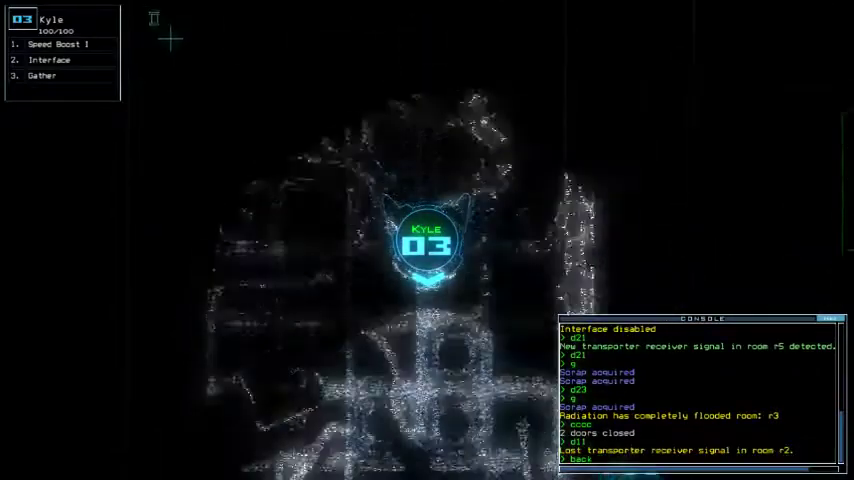
key("Return")
type("d24 d2")
key("Return")
type("d26")
key("Return")
type("back 2")
key("Return")
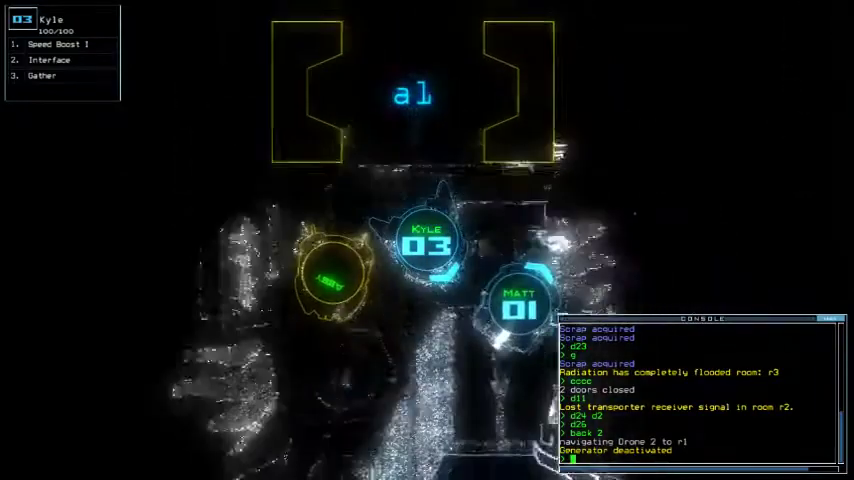
Step: Depart the derelict ship with 'out', carrying 10 scrap and 1 propulsion fuel
key("Tab")
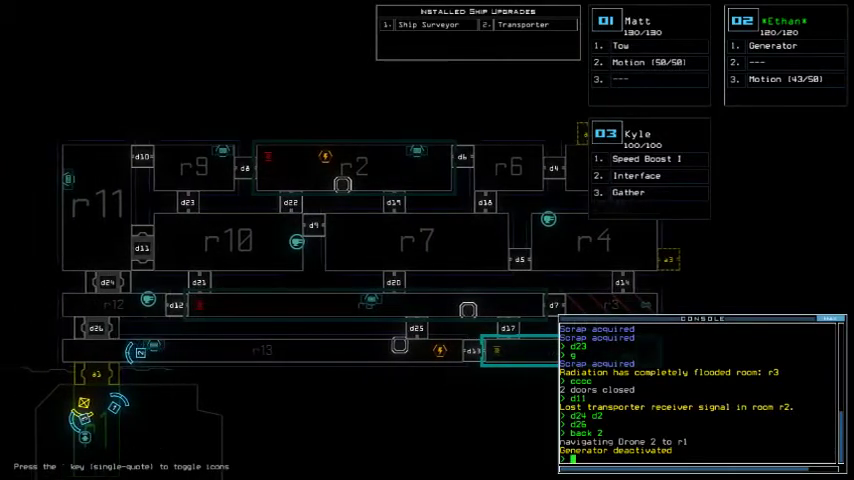
type("ou")
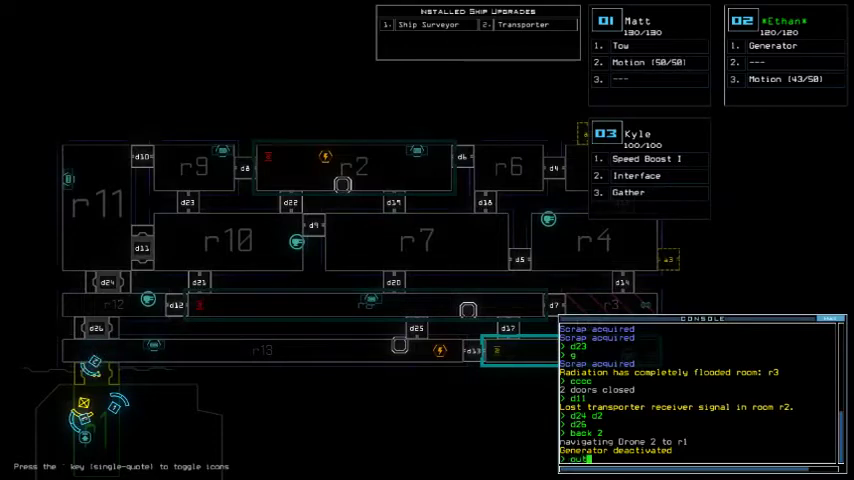
type("t")
key("Return")
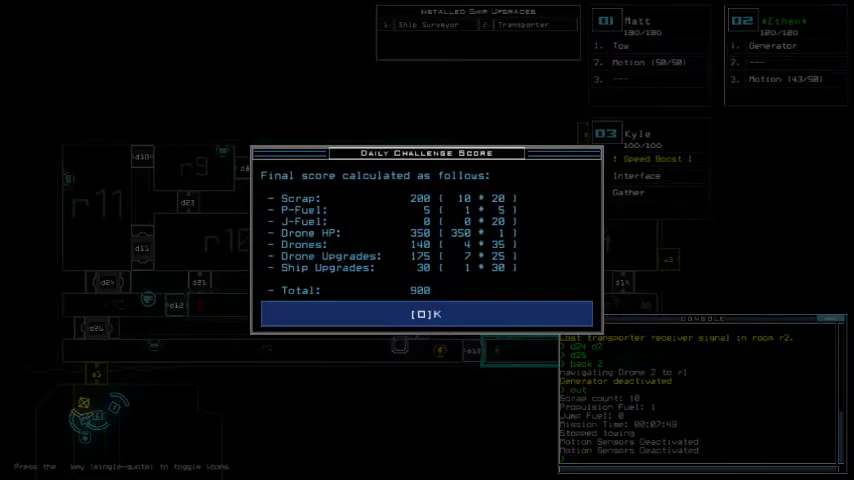
Step: Dismiss the 900-point daily challenge score summary to reach the leaderboard
key("o")
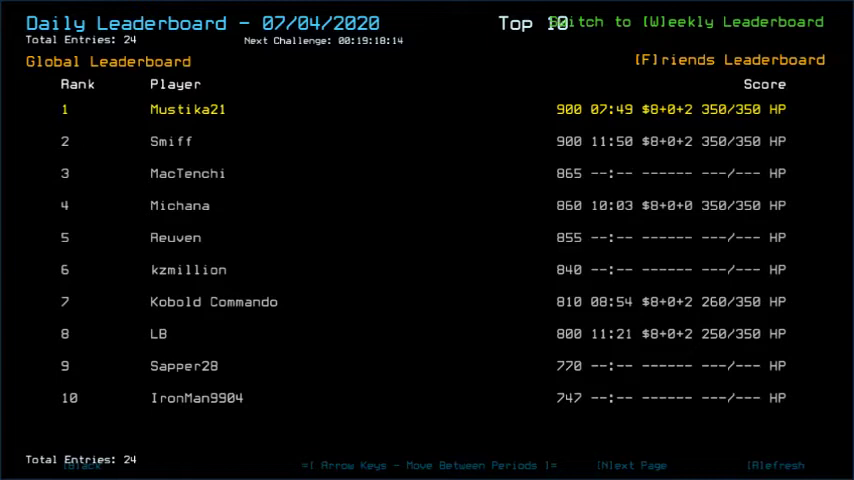
Step: View the Friends leaderboard, return to Global, then show the Weekly board for week 26, 2020
key("f")
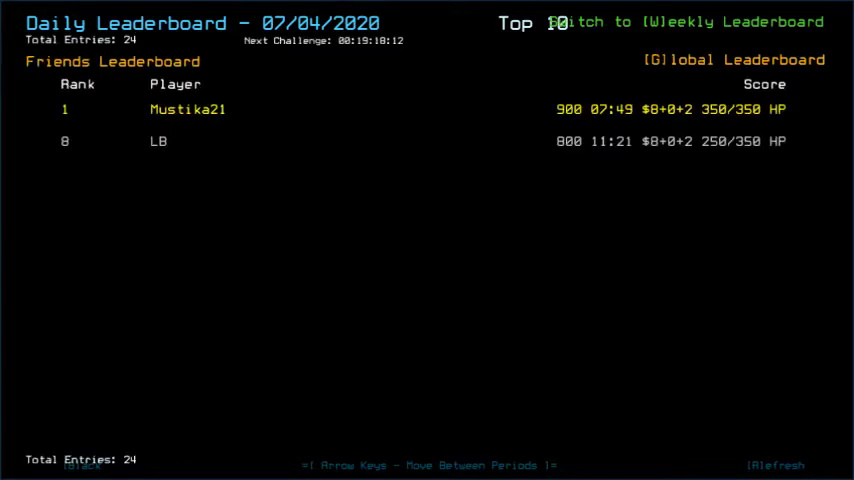
key("g")
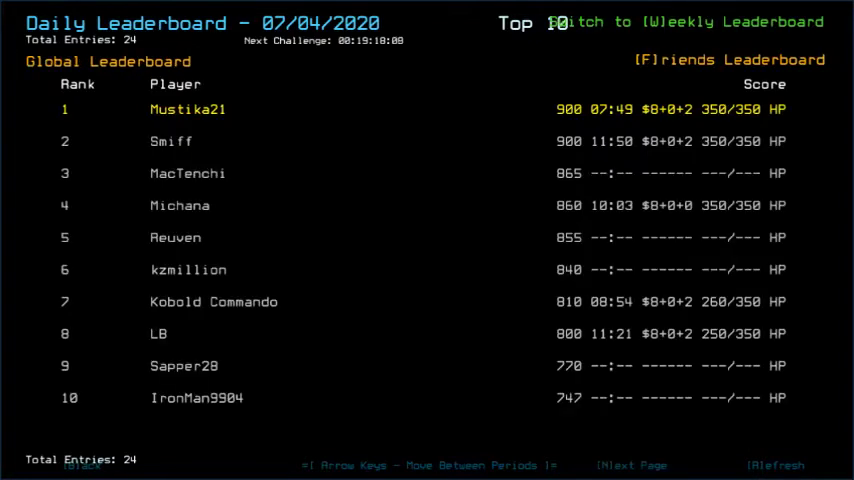
key("w")
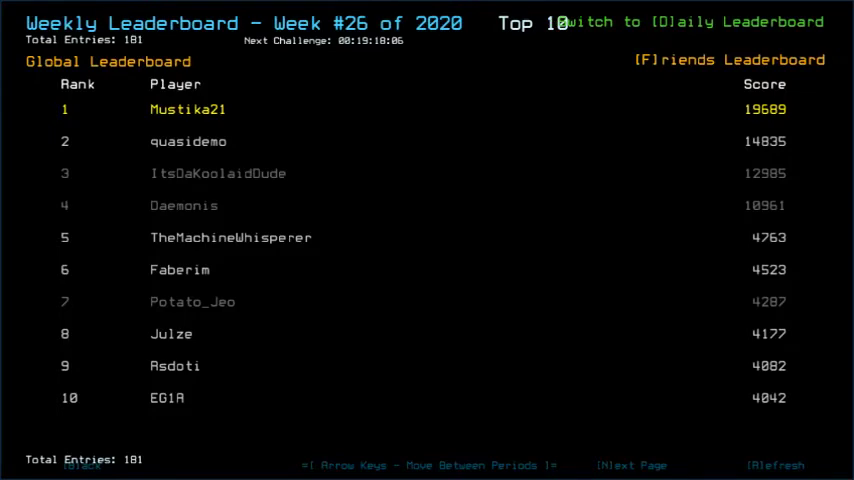